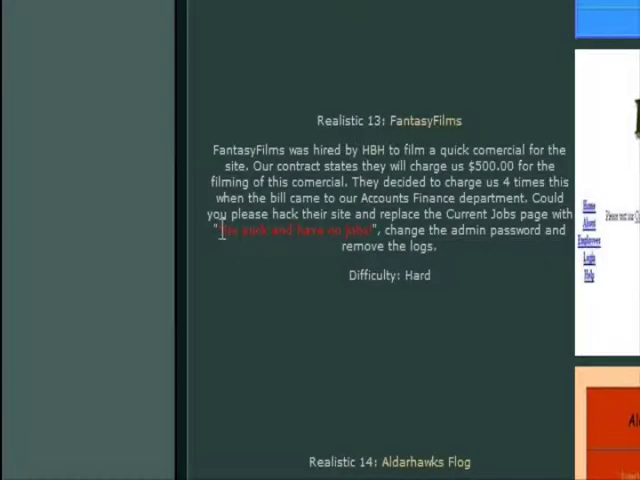
# Copy the FantasyFilms message 'You suck and have no jobs!' into the blank Notepad note
pyautogui.moveTo(222, 232); pyautogui.dragTo(367, 231)
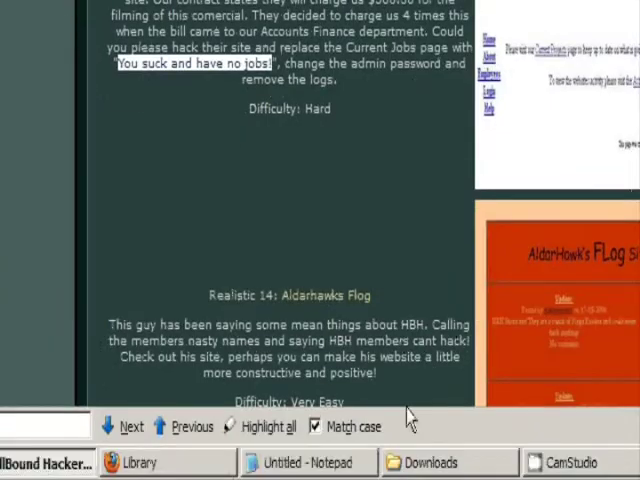
pyautogui.click(317, 463)
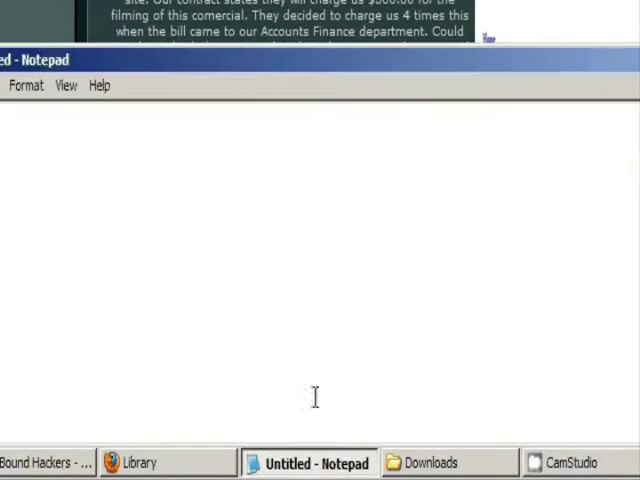
pyautogui.hotkey('ctrl', 'v')
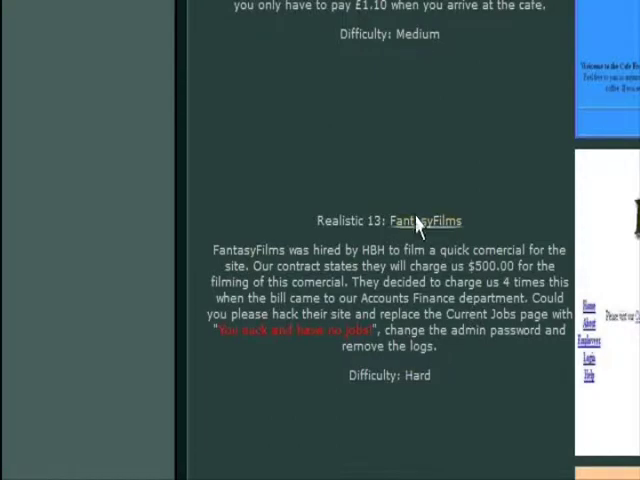
pyautogui.click(420, 226)
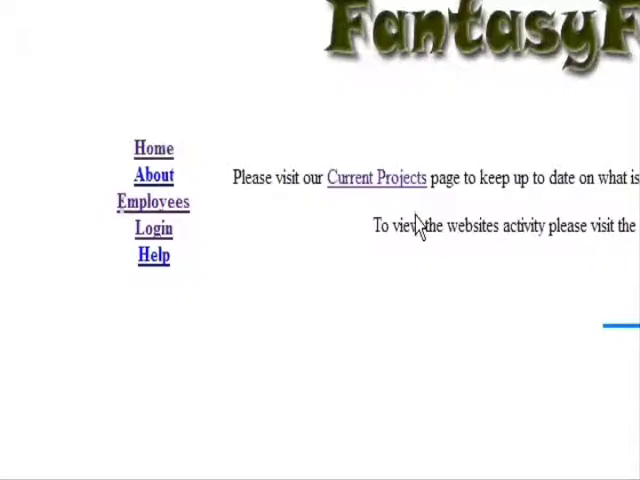
pyautogui.click(155, 201)
pyautogui.doubleClick(365, 292)
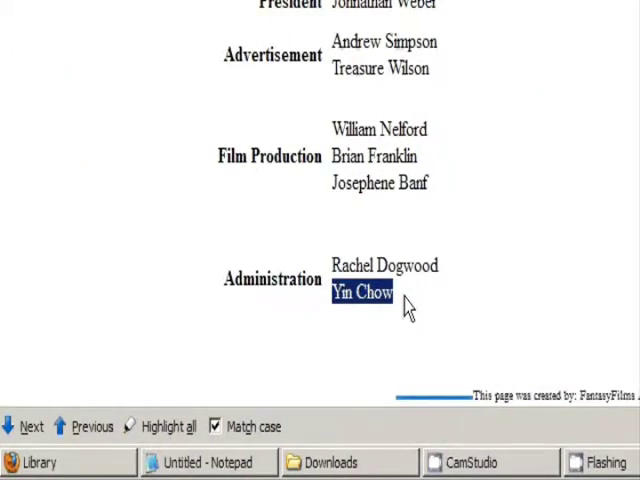
pyautogui.click(208, 462)
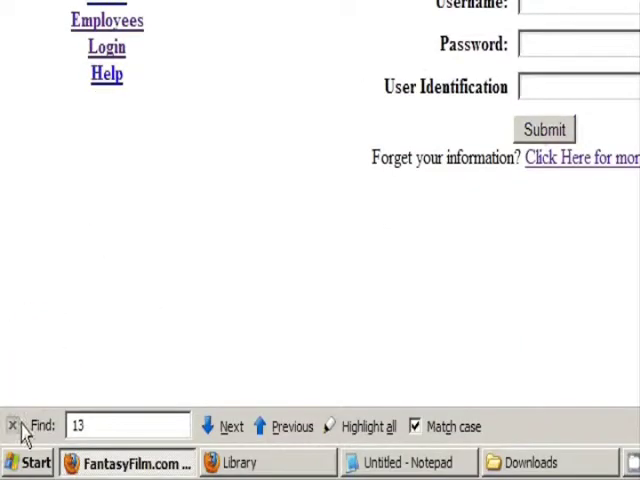
# Inspect the employee login page's source, then go to the Password Recovery page
pyautogui.click(12, 425)
pyautogui.rightClick(398, 132)
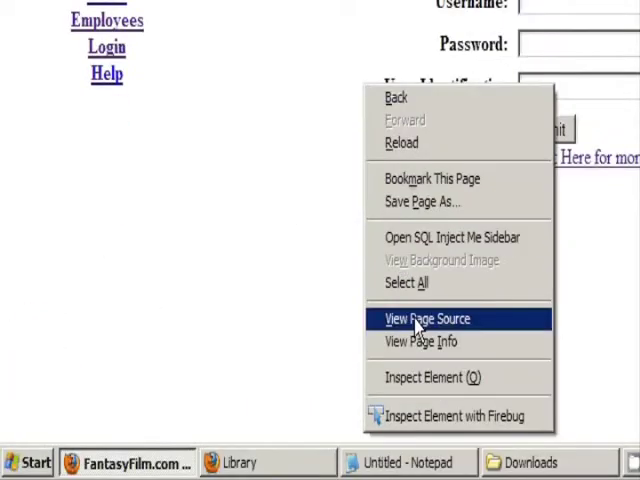
pyautogui.click(415, 318)
pyautogui.scroll(-5, 300, 160)
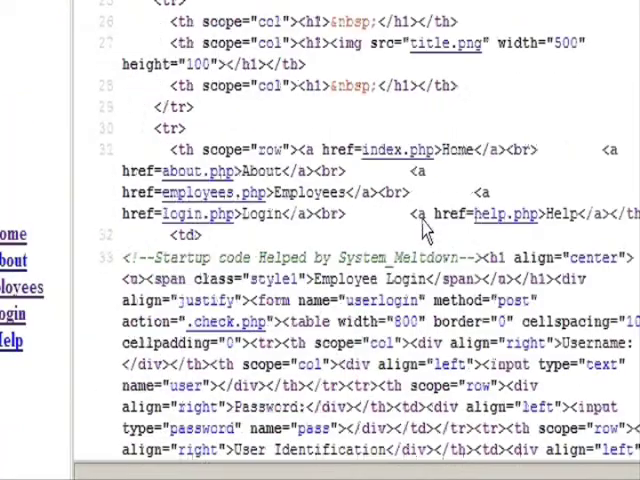
pyautogui.scroll(-5, 300, 200)
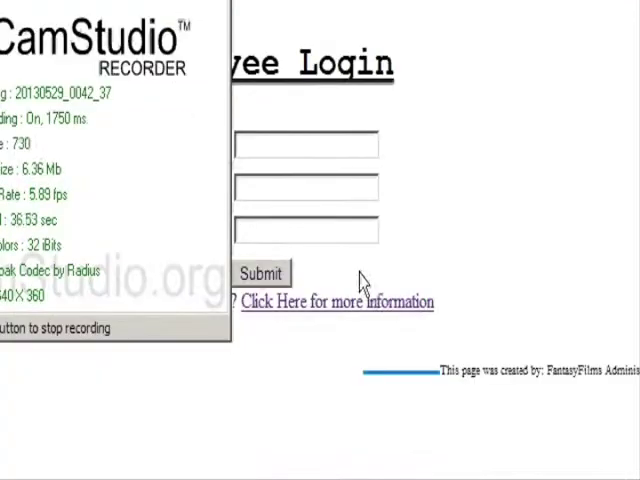
pyautogui.click(374, 302)
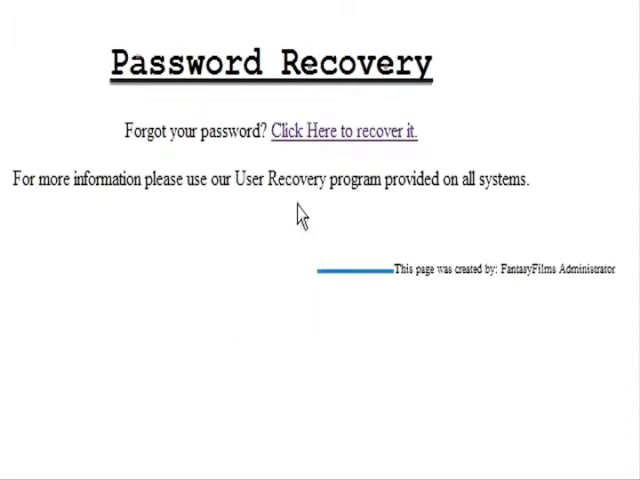
# Replace forget.php with files, then .files, to reach the hidden directory and fetch IntelliPass.exe
pyautogui.click(301, 136)
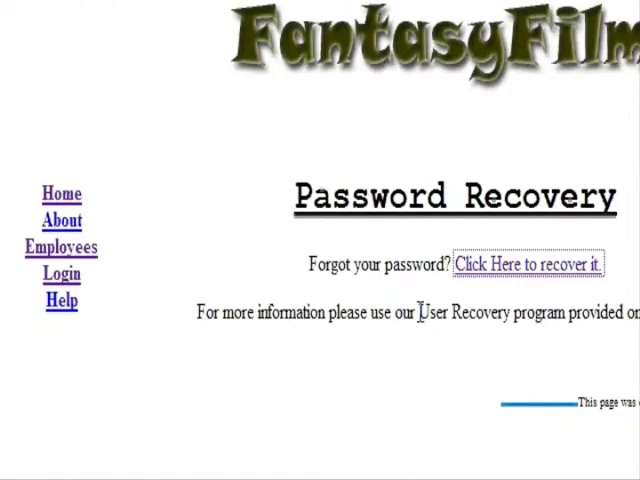
pyautogui.moveTo(420, 312); pyautogui.dragTo(470, 312)
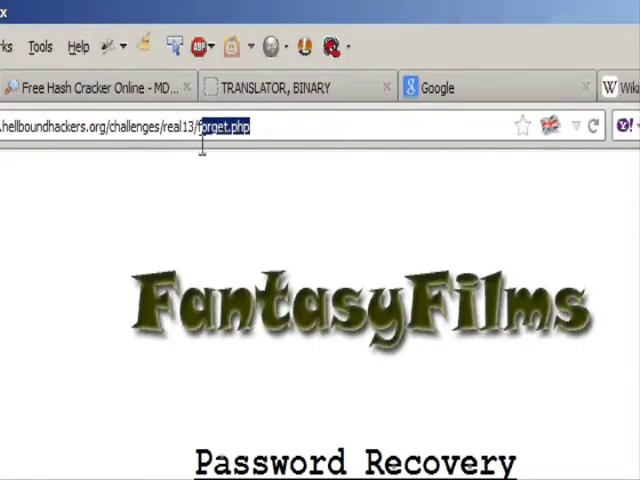
pyautogui.write('files/')
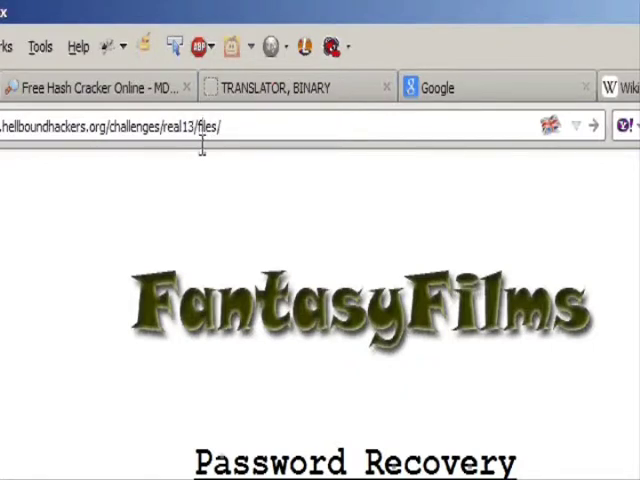
pyautogui.press('Return')
pyautogui.doubleClick(207, 127)
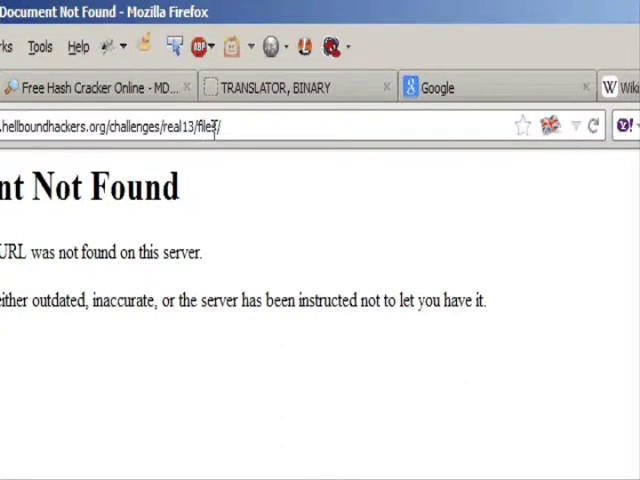
pyautogui.write('.')
pyautogui.press('Return')
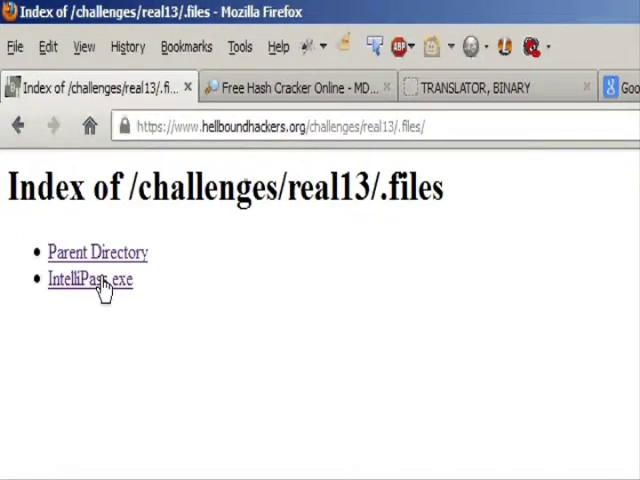
pyautogui.click(103, 286)
# Save IntelliPass.exe and drag it from Downloads onto OllyDbg, accepting the old analysis data
pyautogui.click(378, 247)
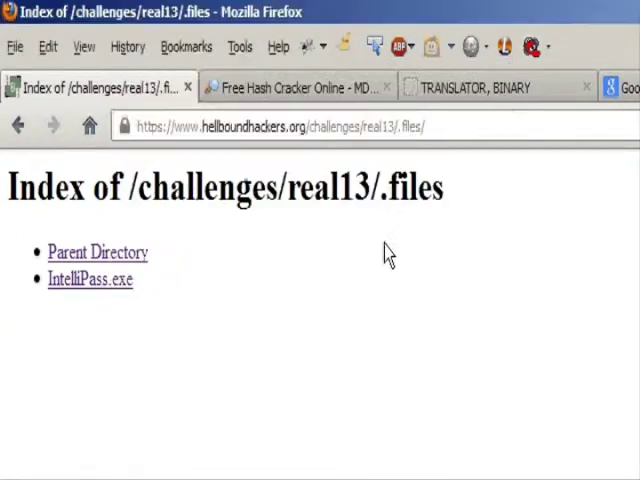
pyautogui.click(430, 462)
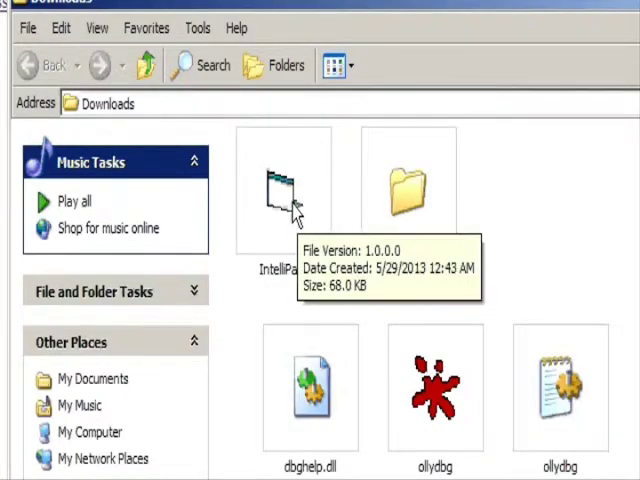
pyautogui.click(300, 215)
pyautogui.moveTo(300, 215); pyautogui.dragTo(425, 388)
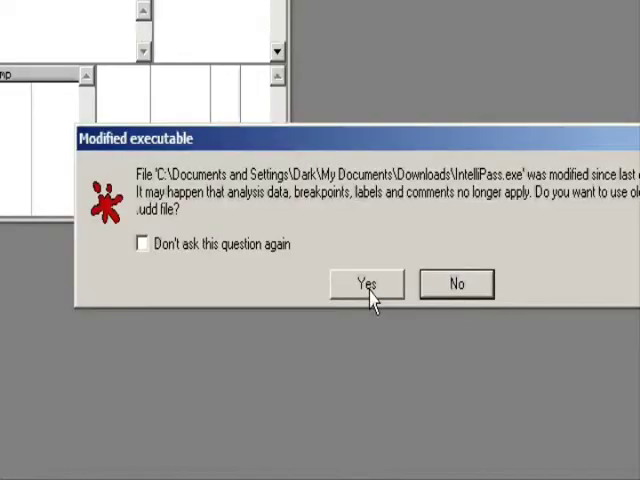
pyautogui.click(405, 280)
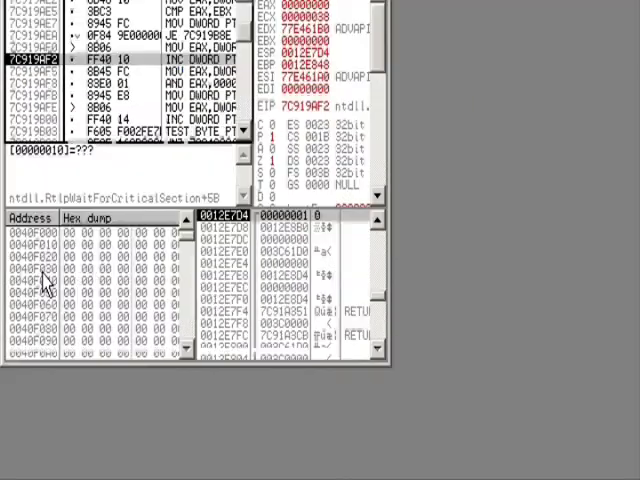
pyautogui.rightClick(30, 370)
pyautogui.moveTo(85, 321)
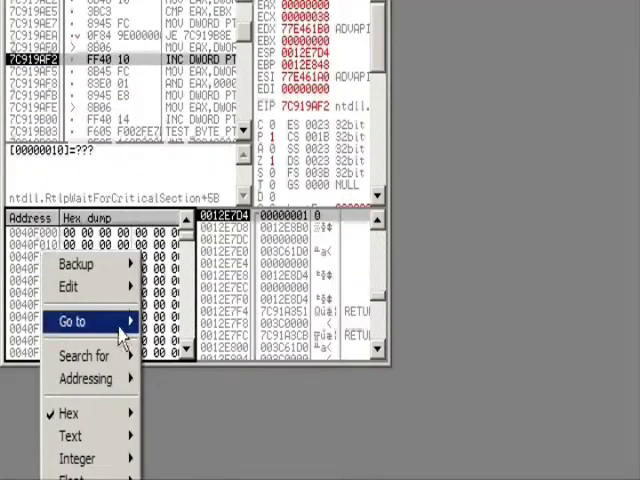
pyautogui.click(240, 291)
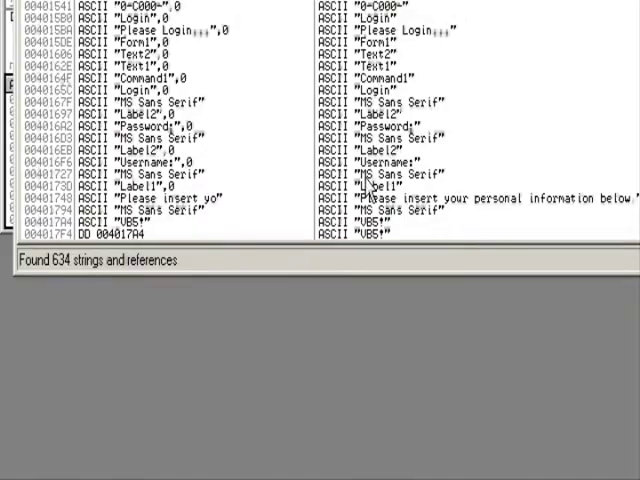
pyautogui.scroll(-3, 442, 252)
pyautogui.scroll(-4, 442, 252)
pyautogui.scroll(-4, 442, 252)
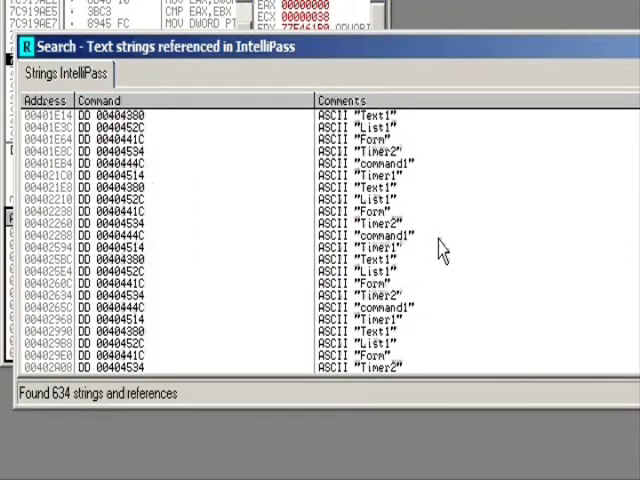
pyautogui.scroll(-3, 442, 252)
pyautogui.scroll(-4, 442, 252)
pyautogui.scroll(-4, 442, 252)
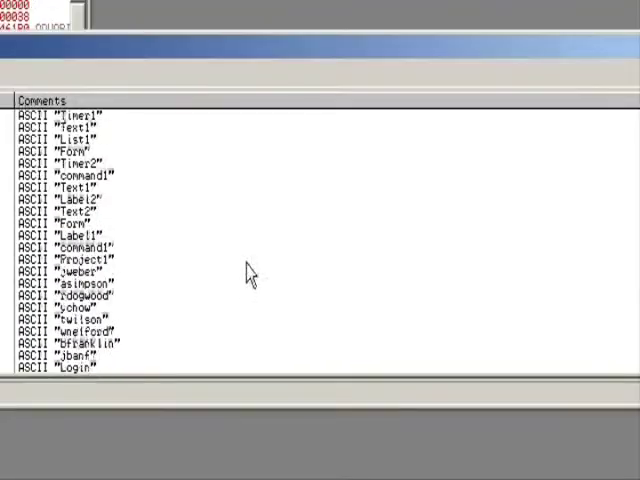
pyautogui.scroll(-3, 332, 252)
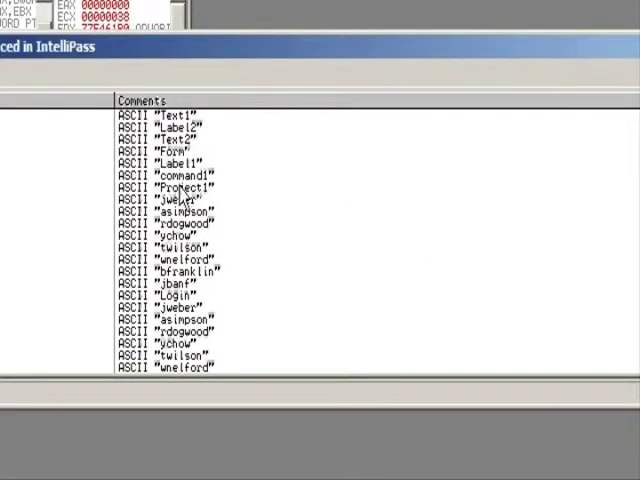
pyautogui.click(186, 236)
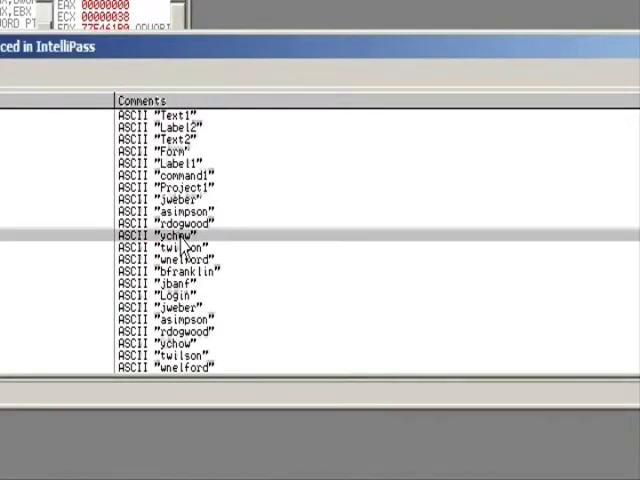
pyautogui.rightClick(186, 236)
pyautogui.click(390, 267)
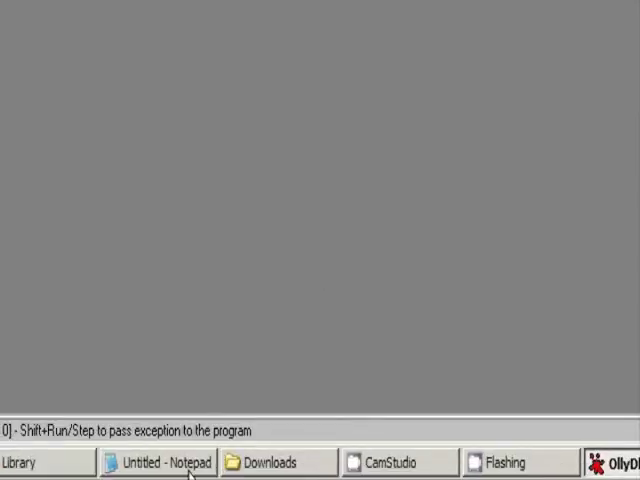
pyautogui.click(160, 460)
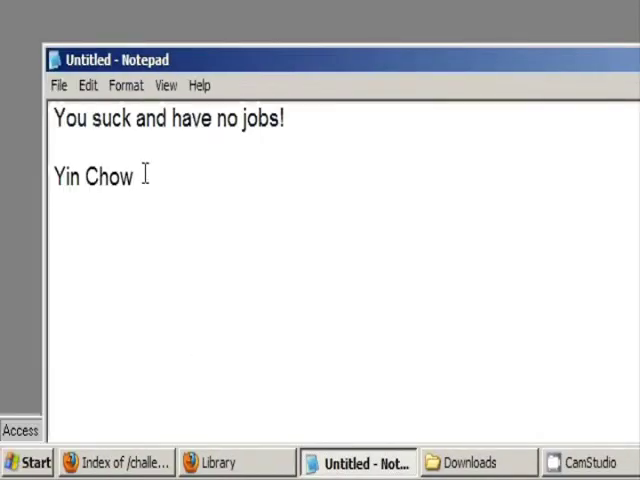
pyautogui.hotkey('ctrl', 'v')
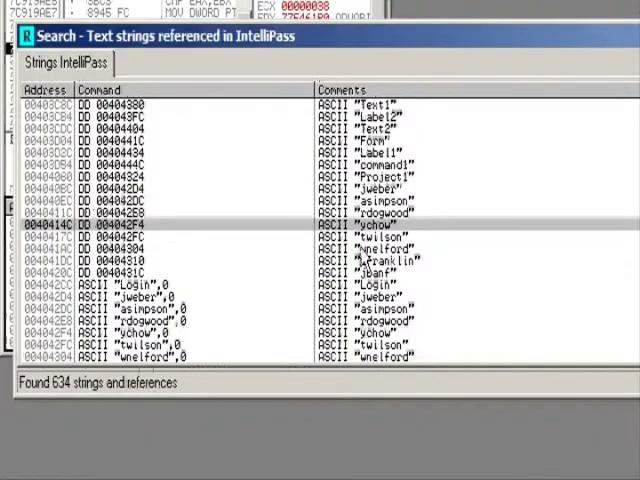
pyautogui.scroll(-5, 372, 295)
pyautogui.scroll(-5, 378, 295)
pyautogui.scroll(-3, 400, 270)
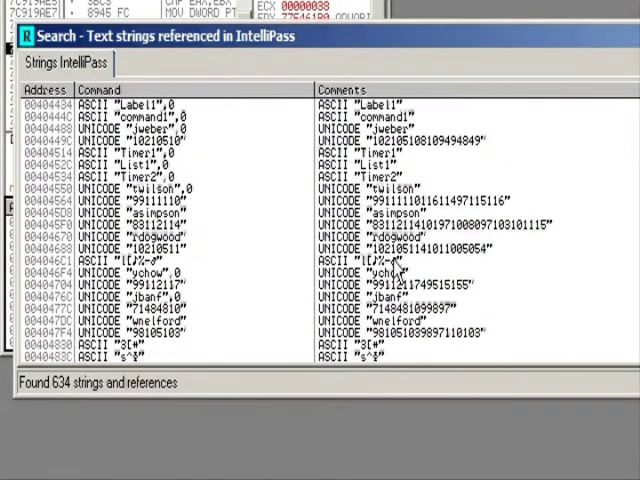
pyautogui.click(412, 284)
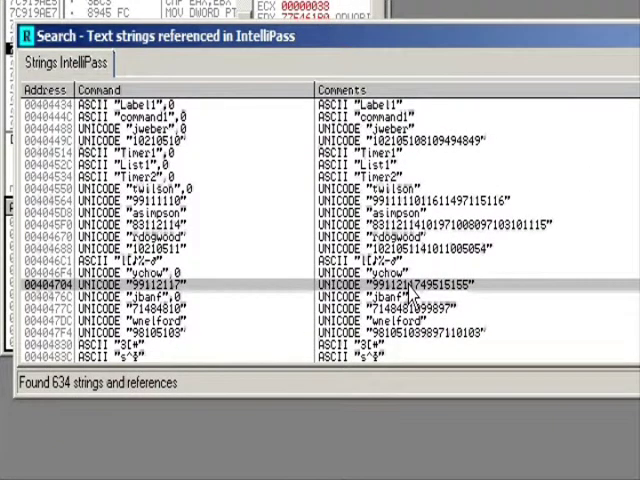
pyautogui.rightClick(412, 284)
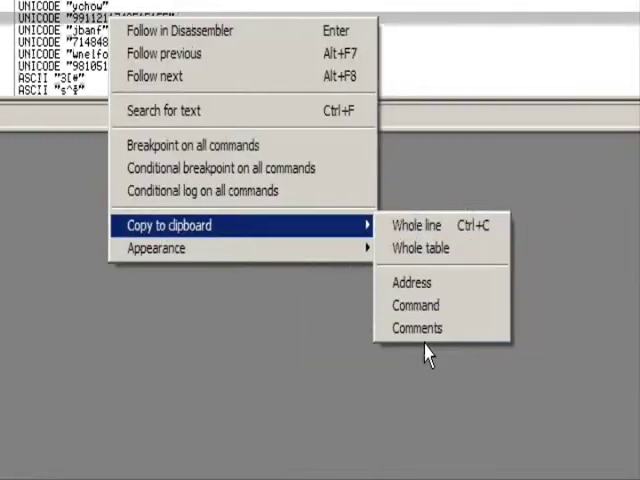
pyautogui.click(424, 347)
pyautogui.click(255, 462)
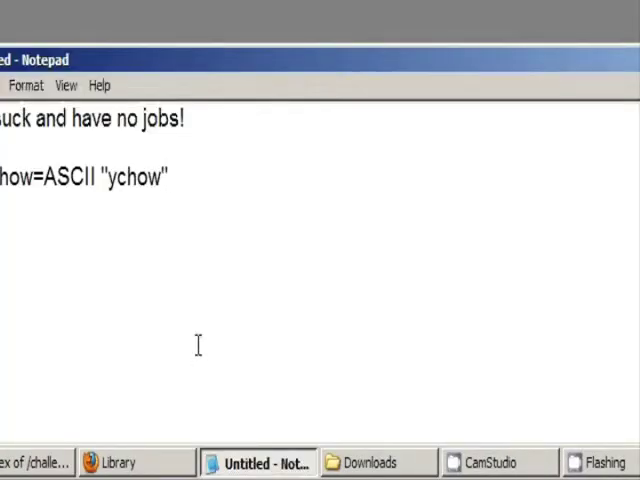
pyautogui.press('Return')
pyautogui.write('pass=')
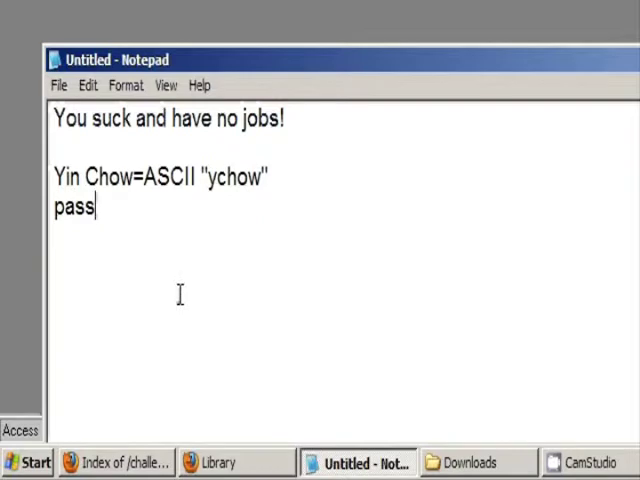
pyautogui.hotkey('ctrl', 'v')
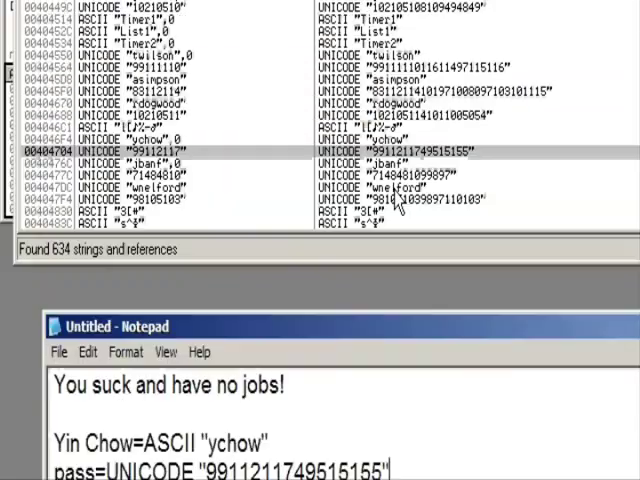
pyautogui.click(410, 188)
pyautogui.scroll(-3, 420, 180)
pyautogui.scroll(-5, 440, 178)
pyautogui.scroll(-4, 443, 178)
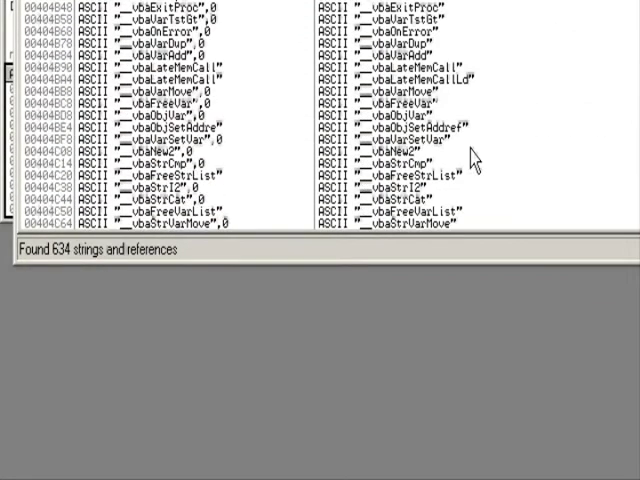
pyautogui.scroll(-4, 470, 160)
pyautogui.scroll(-5, 470, 160)
pyautogui.scroll(-4, 472, 160)
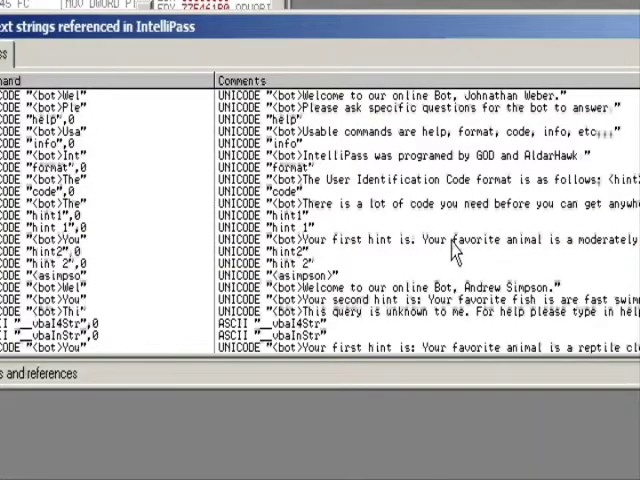
pyautogui.scroll(-4, 455, 250)
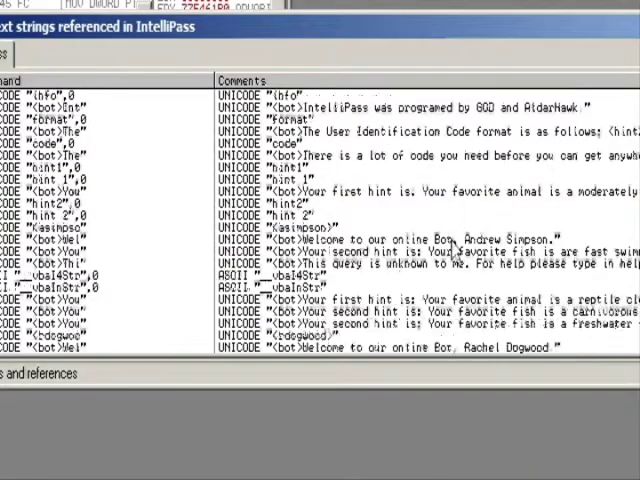
pyautogui.scroll(-3, 455, 250)
pyautogui.scroll(-3, 455, 250)
pyautogui.scroll(-3, 455, 250)
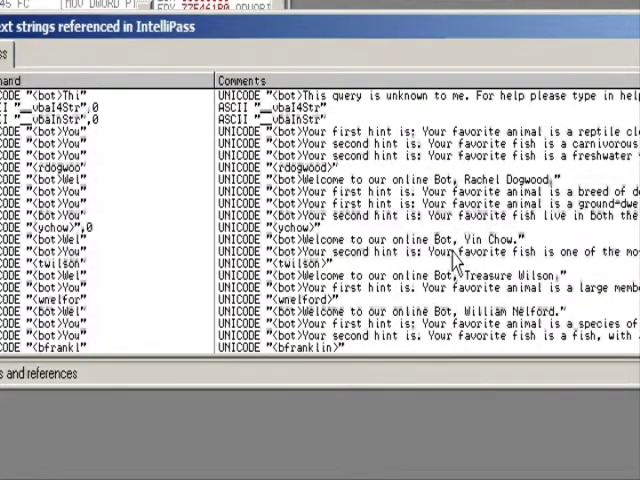
# Copy Yin Chow's second hint, about an aquarium fish, into the Notepad notes
pyautogui.rightClick(415, 252)
pyautogui.moveTo(373, 326)
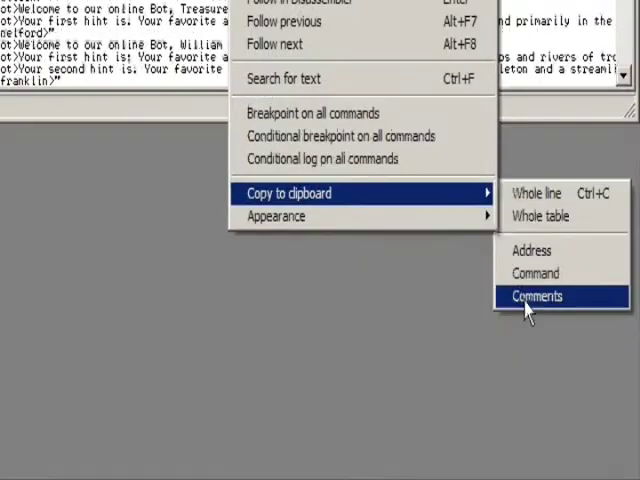
pyautogui.click(528, 300)
pyautogui.click(176, 462)
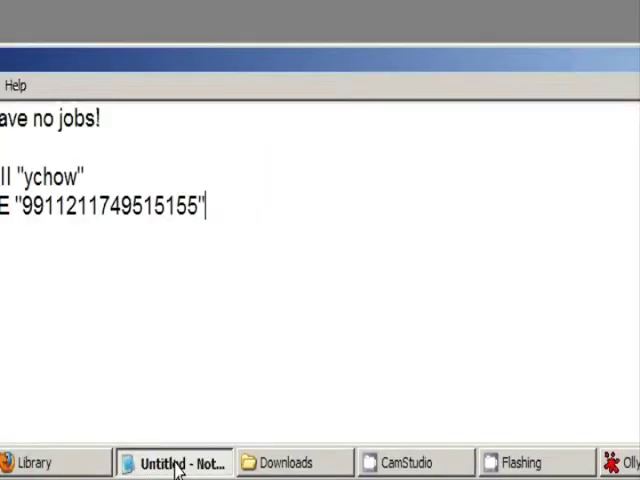
pyautogui.hotkey('ctrl', 'v')
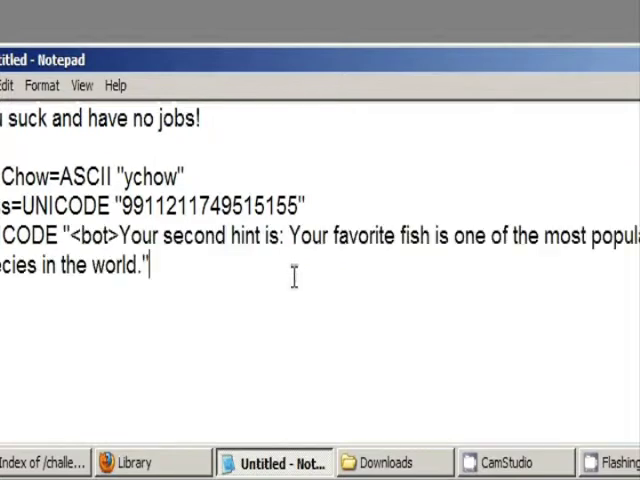
pyautogui.press('Return')
pyautogui.hotkey('alt', 'Tab')
pyautogui.scroll(5, 400, 135)
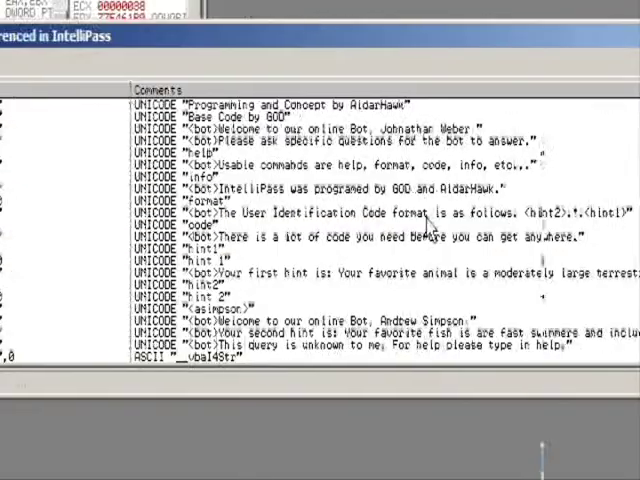
# Paste the ID code format line and trim it to <hint2>:!:<hint1>
pyautogui.rightClick(450, 215)
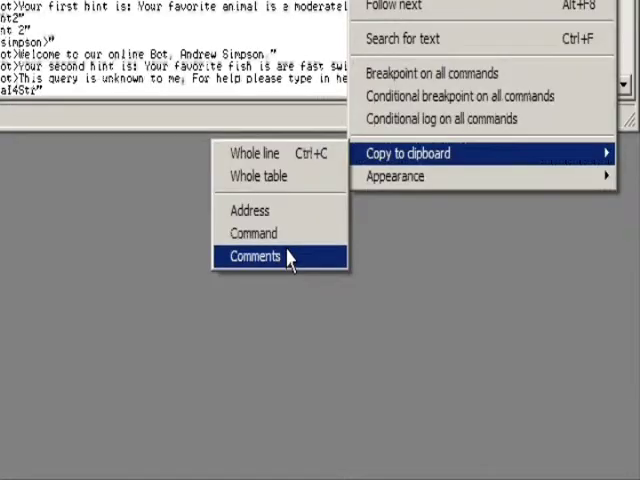
pyautogui.moveTo(509, 420)
pyautogui.click(255, 257)
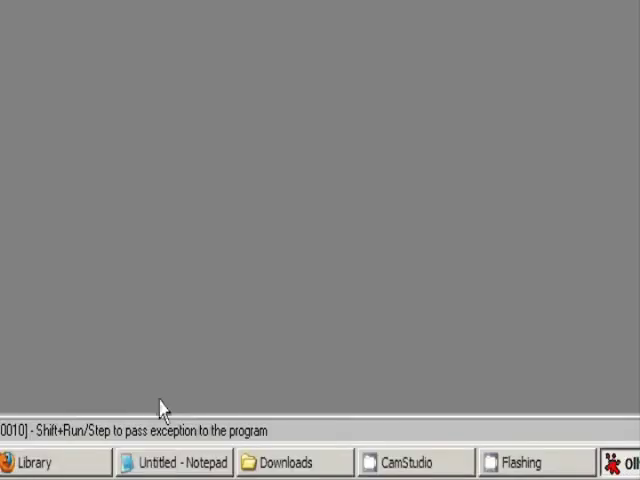
pyautogui.click(160, 410)
pyautogui.hotkey('ctrl', 'v')
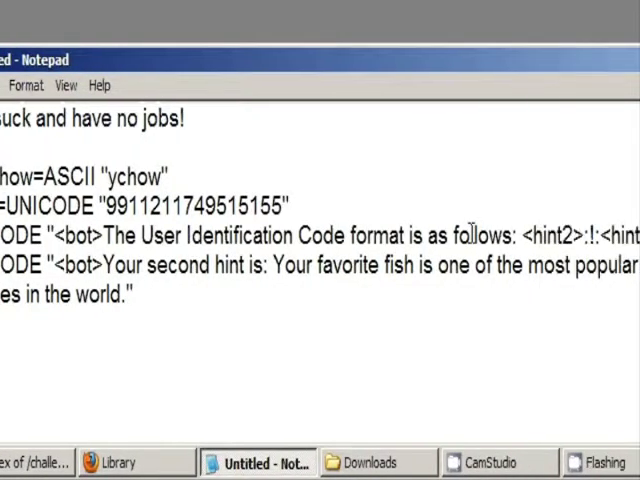
pyautogui.moveTo(420, 236); pyautogui.dragTo(75, 236)
pyautogui.press('Delete')
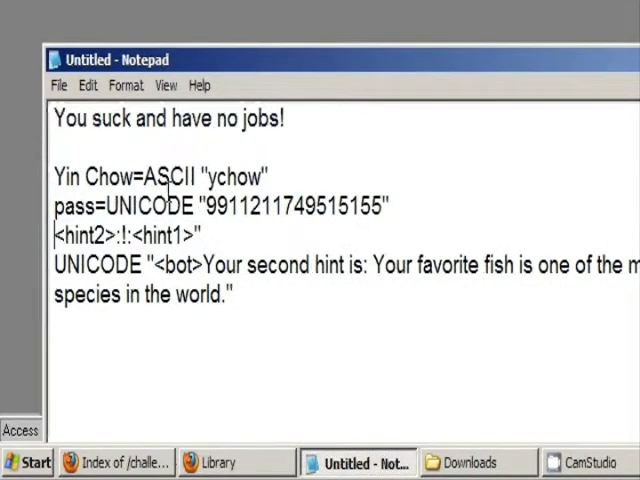
pyautogui.scroll(-5, 393, 203)
pyautogui.scroll(-3, 393, 203)
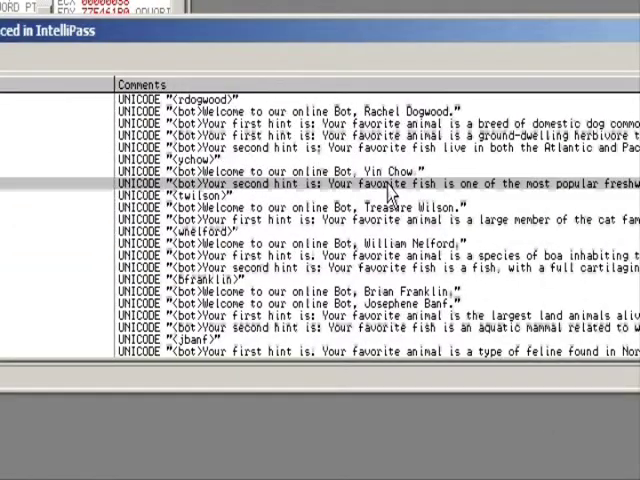
pyautogui.scroll(-5, 393, 190)
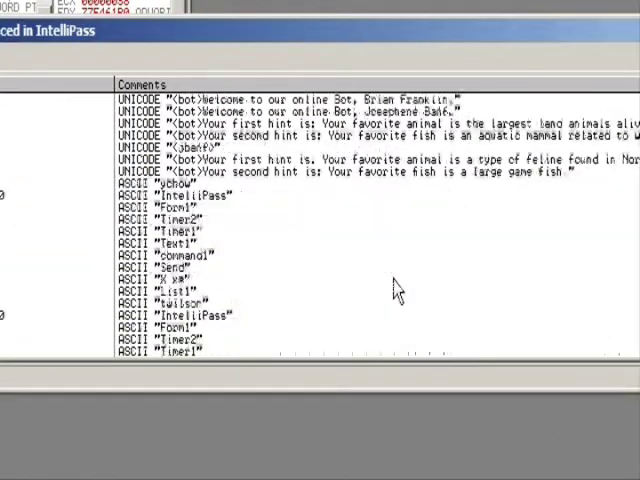
pyautogui.scroll(-5, 398, 281)
pyautogui.scroll(-3, 398, 281)
pyautogui.scroll(-3, 398, 281)
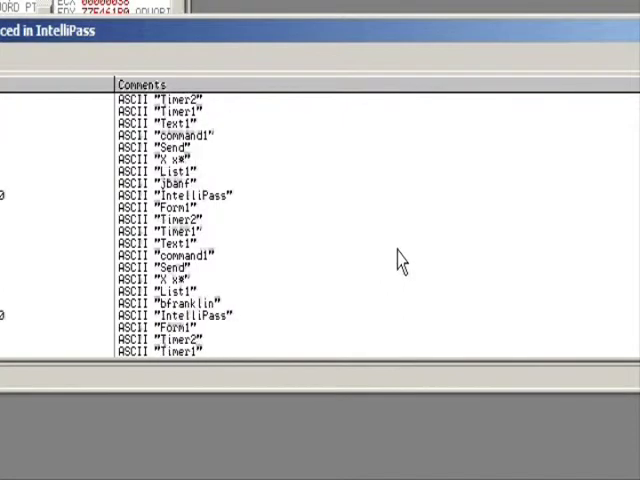
pyautogui.scroll(-5, 398, 262)
pyautogui.scroll(-5, 398, 255)
pyautogui.scroll(-5, 398, 250)
pyautogui.scroll(-3, 400, 246)
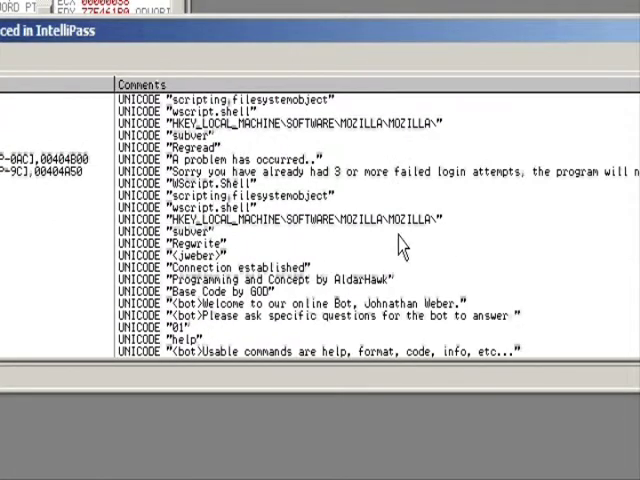
pyautogui.scroll(-4, 400, 246)
pyautogui.scroll(-5, 400, 246)
pyautogui.scroll(-4, 400, 246)
pyautogui.scroll(-3, 400, 246)
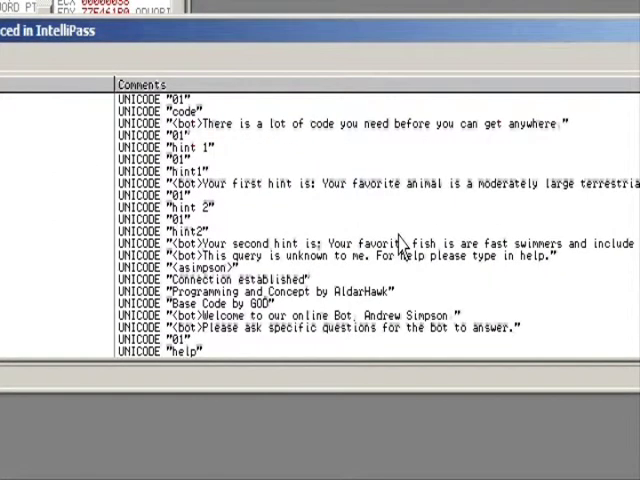
pyautogui.scroll(-3, 403, 244)
pyautogui.scroll(-2, 403, 244)
pyautogui.scroll(-3, 403, 244)
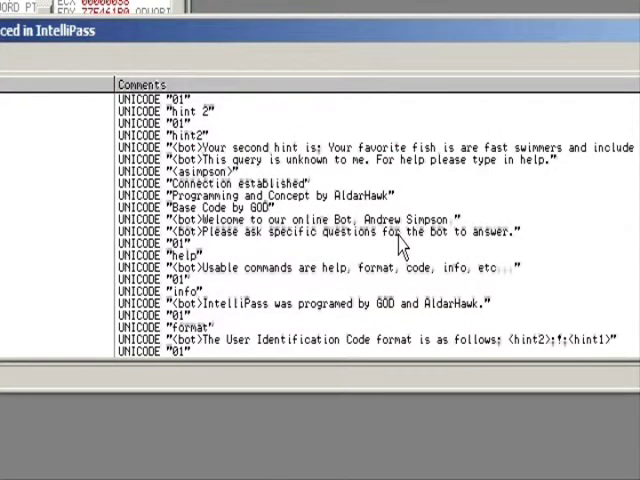
pyautogui.scroll(-4, 403, 246)
pyautogui.scroll(-2, 403, 246)
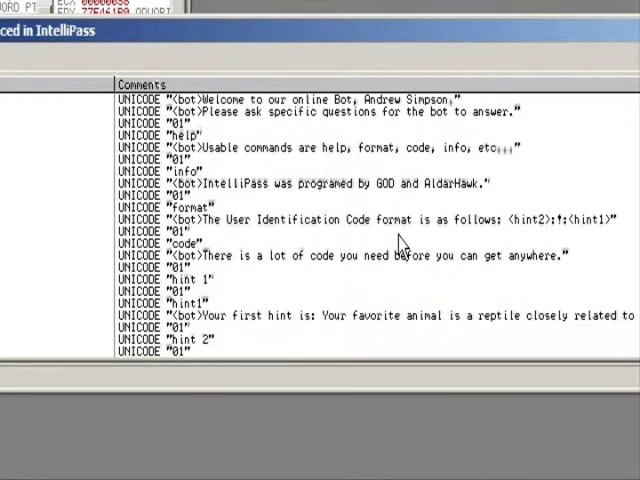
pyautogui.scroll(-10, 403, 244)
pyautogui.scroll(-3, 403, 244)
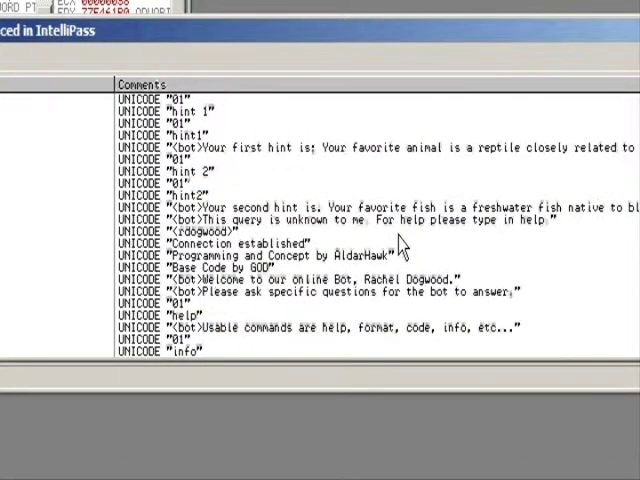
pyautogui.scroll(-5, 403, 244)
pyautogui.scroll(-3, 403, 244)
pyautogui.scroll(-7, 403, 244)
pyautogui.scroll(-3, 403, 244)
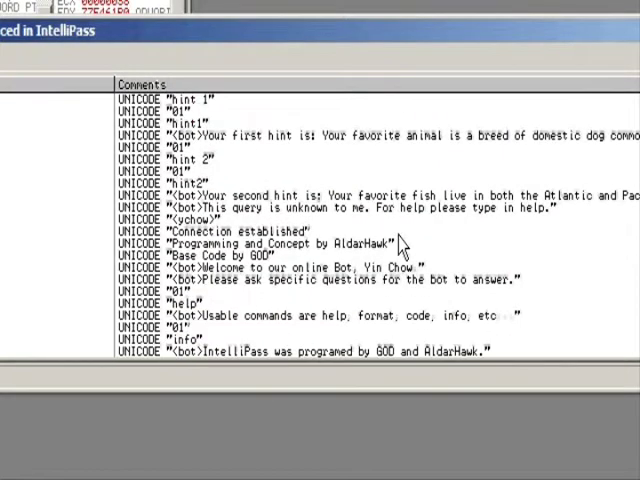
pyautogui.scroll(-4, 393, 283)
pyautogui.scroll(-3, 400, 278)
pyautogui.scroll(-3, 405, 275)
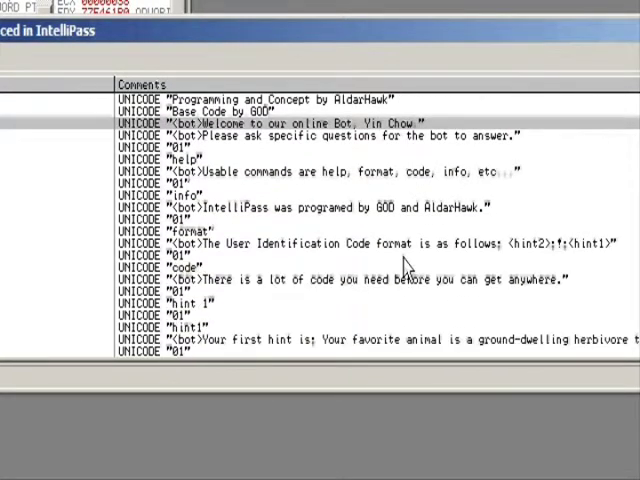
pyautogui.scroll(-3, 418, 272)
# Paste the first hint string, about an African herbivore, into the notes
pyautogui.click(425, 316)
pyautogui.rightClick(425, 316)
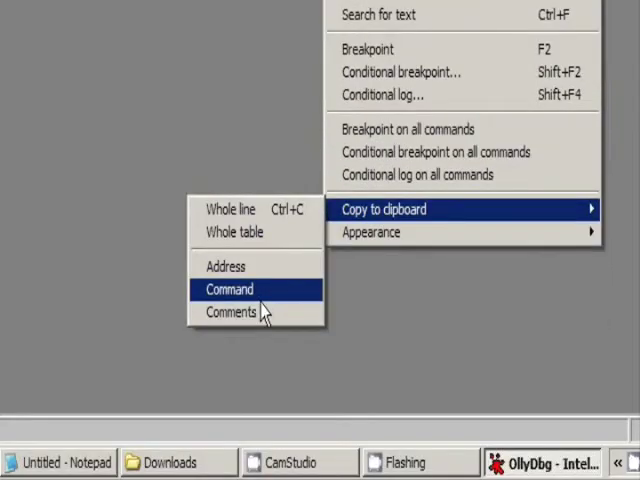
pyautogui.click(230, 289)
pyautogui.click(67, 462)
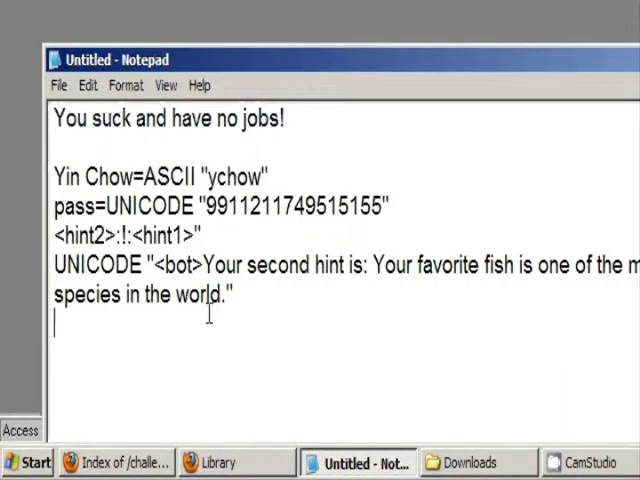
pyautogui.hotkey('ctrl', 'v')
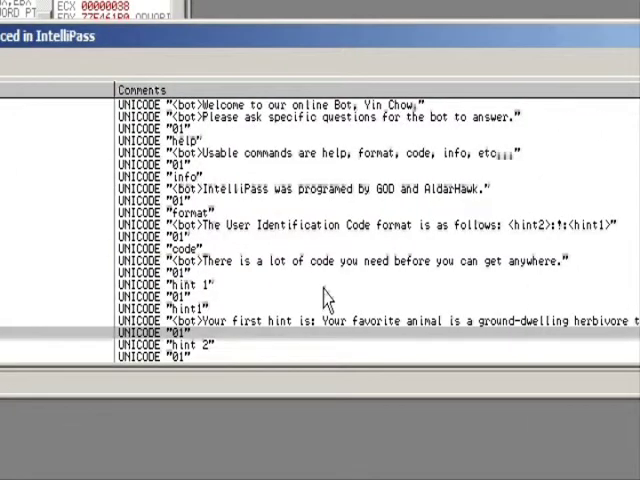
pyautogui.scroll(-3, 328, 297)
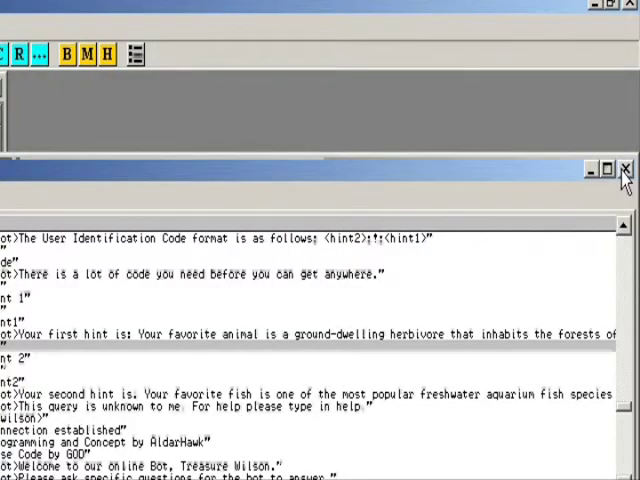
# Close the strings window and OllyDbg, confirming termination of the IntelliPass process
pyautogui.click(624, 170)
pyautogui.click(630, 12)
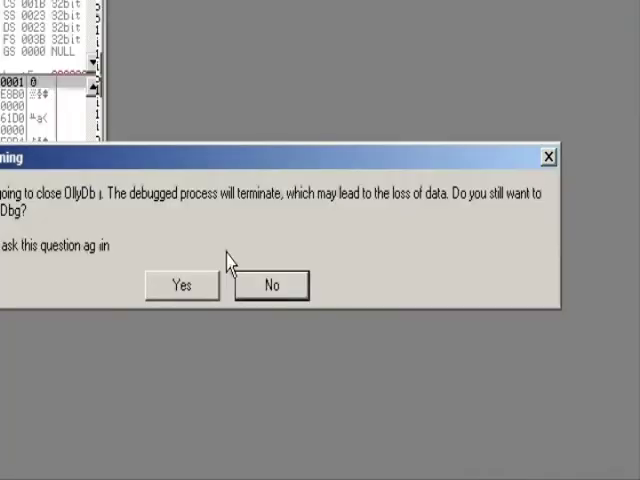
pyautogui.click(254, 290)
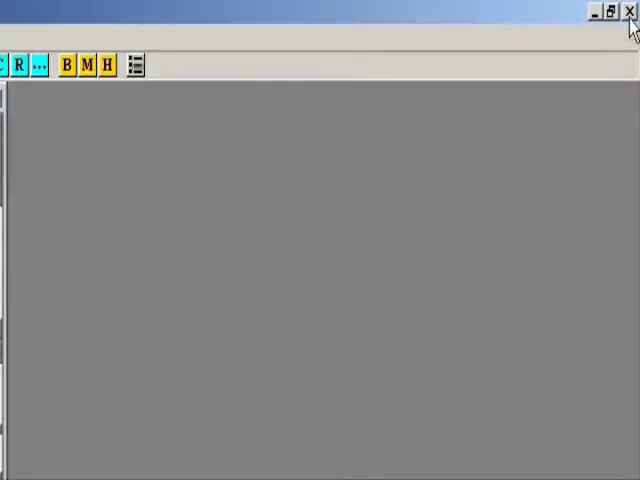
pyautogui.click(629, 11)
pyautogui.click(262, 289)
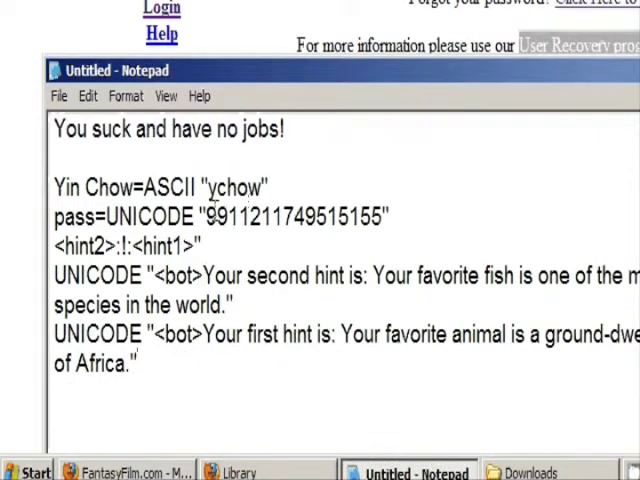
pyautogui.moveTo(205, 216); pyautogui.dragTo(377, 222)
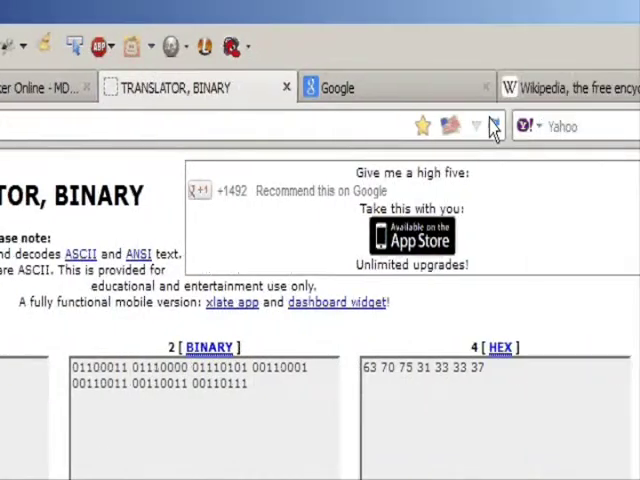
pyautogui.click(494, 127)
pyautogui.click(186, 266)
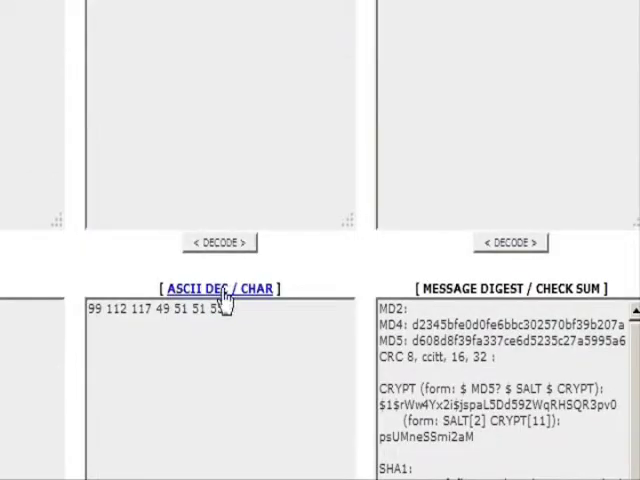
pyautogui.scroll(-3, 225, 300)
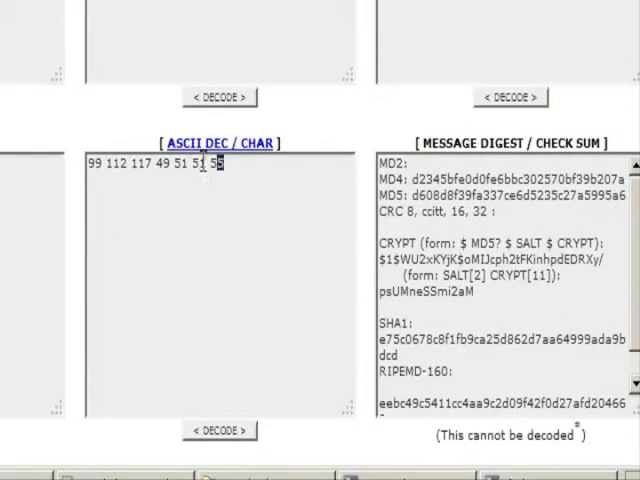
pyautogui.moveTo(224, 164); pyautogui.dragTo(88, 170)
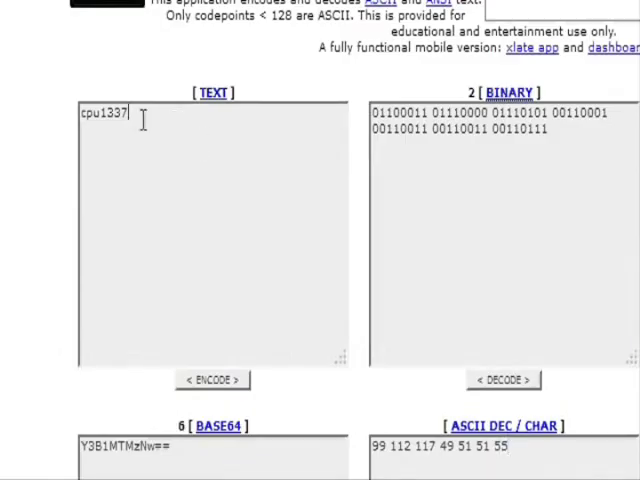
pyautogui.moveTo(140, 117); pyautogui.dragTo(54, 117)
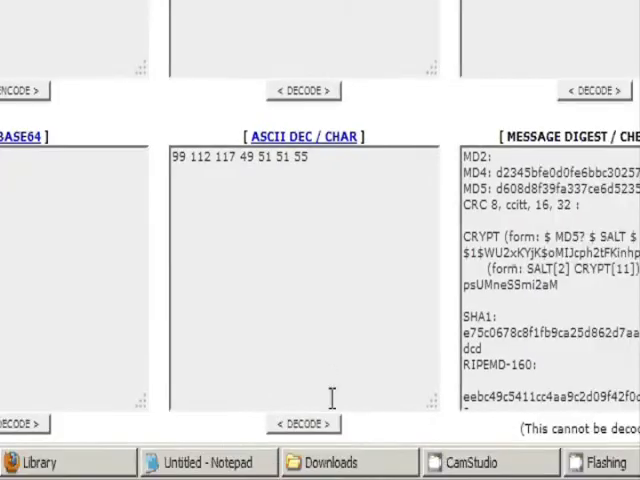
pyautogui.click(215, 460)
pyautogui.click(212, 211)
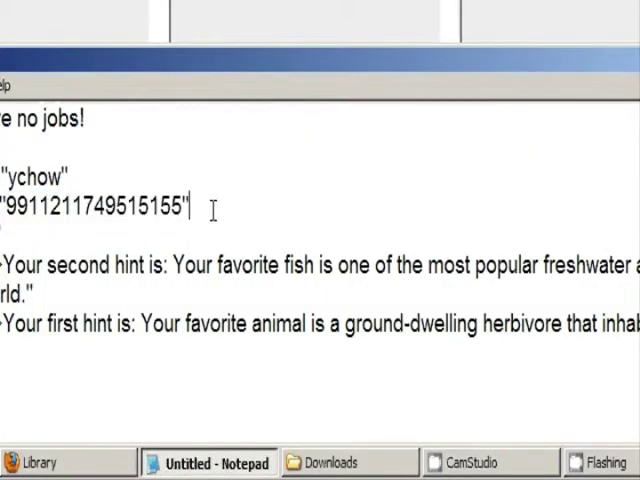
pyautogui.hotkey('ctrl', 'v')
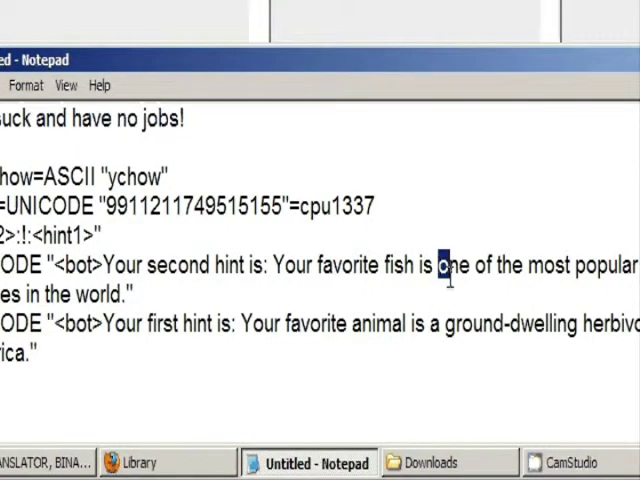
pyautogui.moveTo(440, 266); pyautogui.dragTo(128, 292)
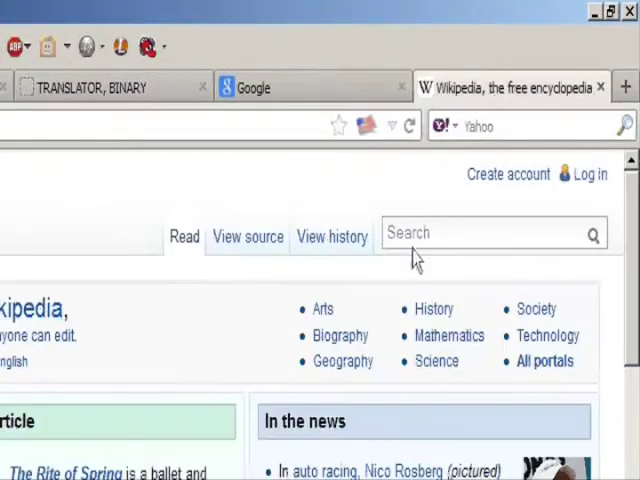
# Search Wikipedia for the fish description and identify it as the Guppy
pyautogui.click(422, 235)
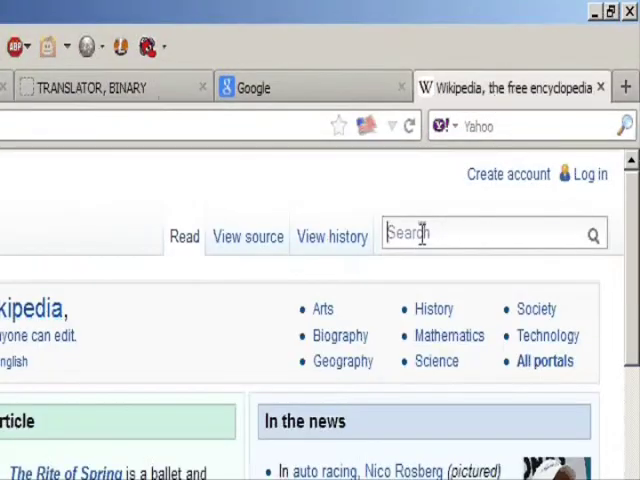
pyautogui.hotkey('ctrl', 'v')
pyautogui.press('Return')
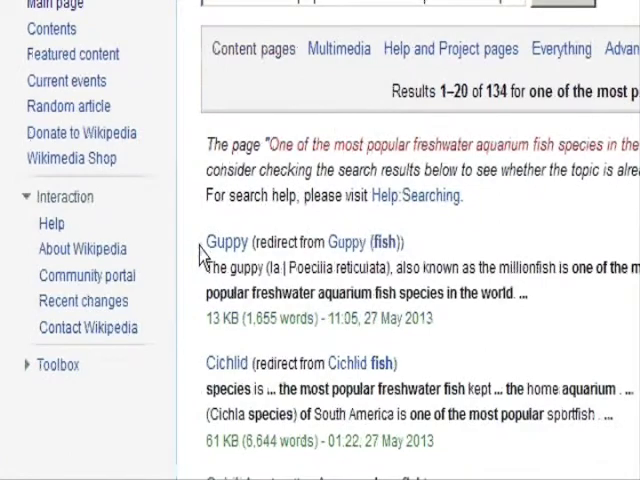
pyautogui.doubleClick(142, 375)
# Note guppy after the second hint and take the herbivore hint to Google
pyautogui.click(400, 462)
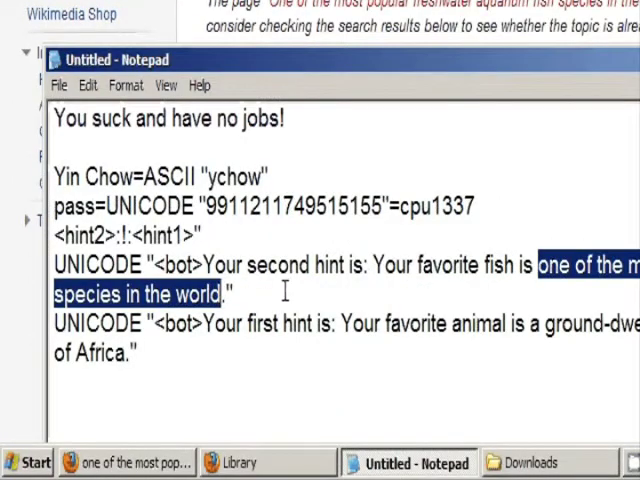
pyautogui.click(285, 292)
pyautogui.write('guppy')
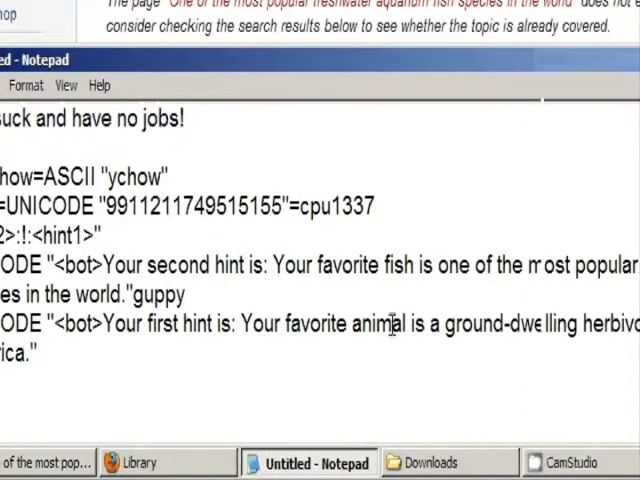
pyautogui.moveTo(440, 323); pyautogui.dragTo(128, 355)
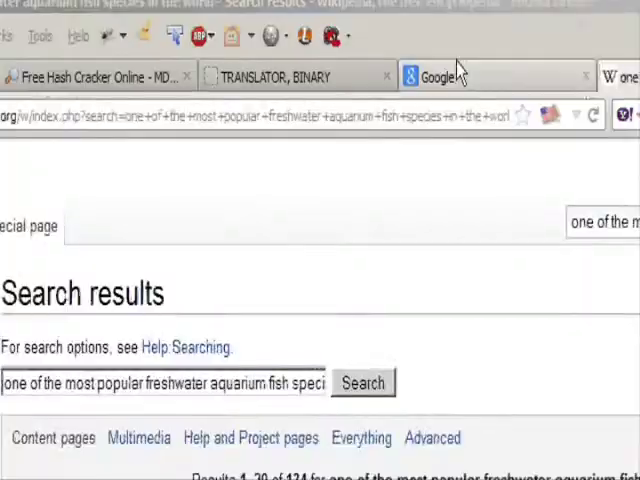
pyautogui.click(326, 44)
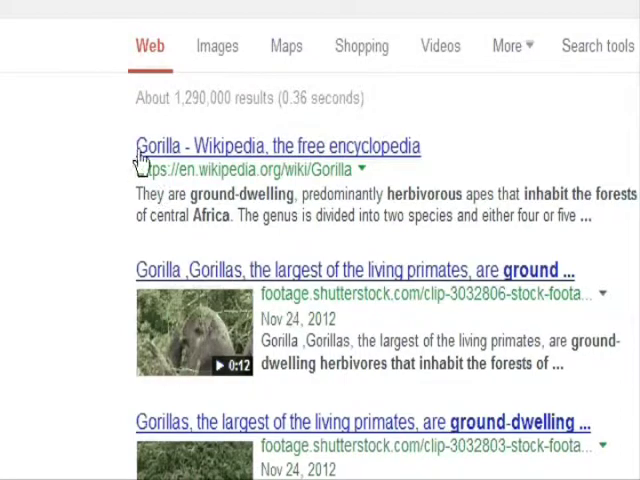
pyautogui.scroll(-3, 135, 150)
# Add gorilla after the first hint, fix 'goorilla', and select the guppy:!:gorilla line
pyautogui.hotkey('alt', 'Tab')
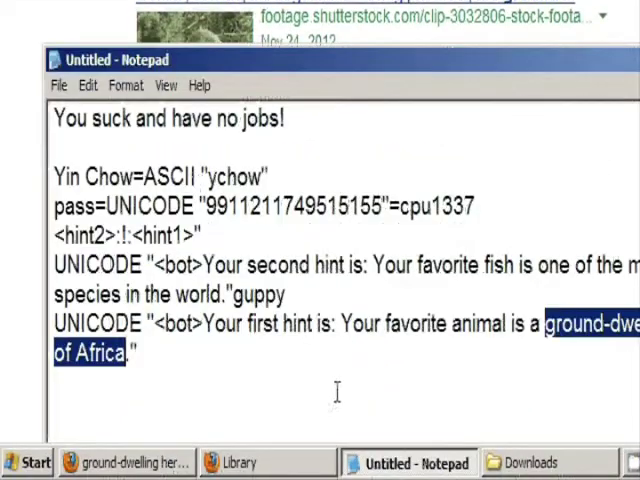
pyautogui.click(277, 345)
pyautogui.write('goril')
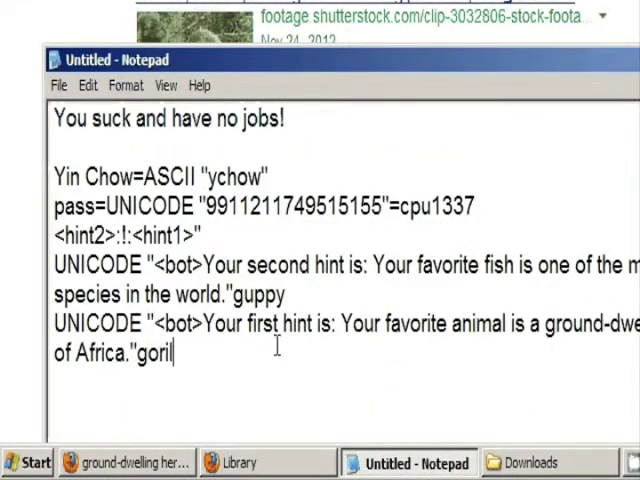
pyautogui.write('la')
pyautogui.press('Return')
pyautogui.write('gu')
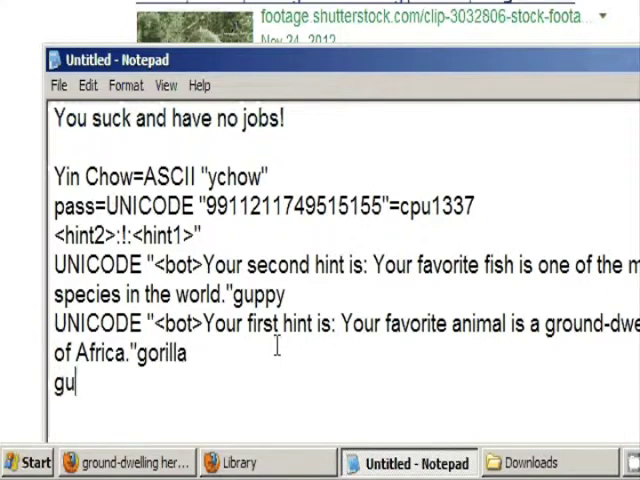
pyautogui.write('ppy:!:')
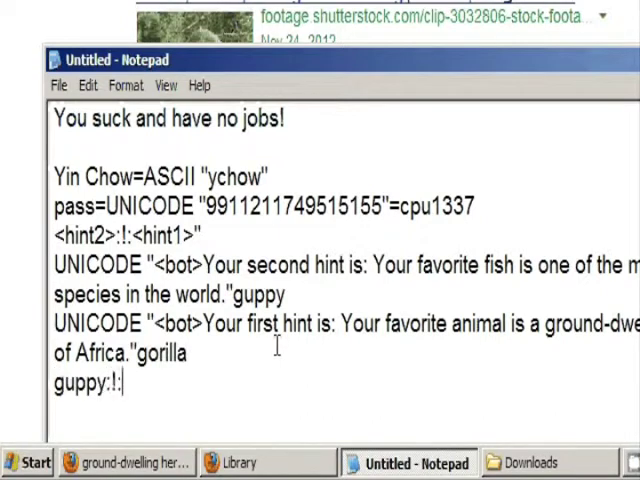
pyautogui.write('goorilla')
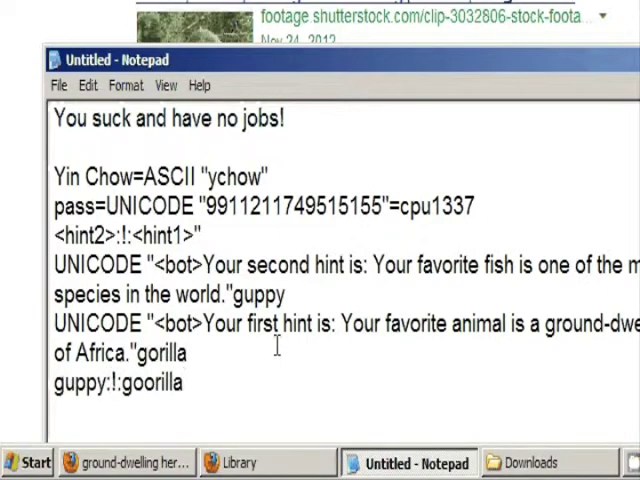
pyautogui.press('BackSpace')
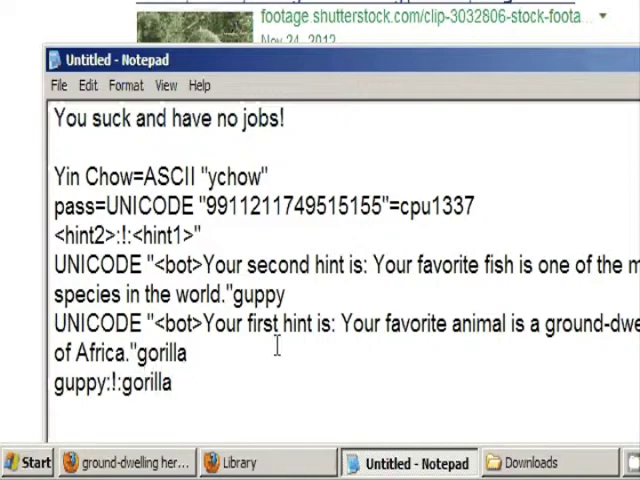
pyautogui.moveTo(172, 383); pyautogui.dragTo(45, 383)
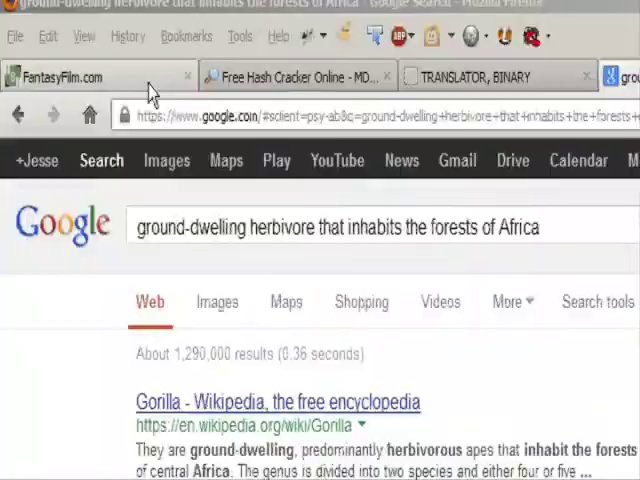
pyautogui.click(152, 92)
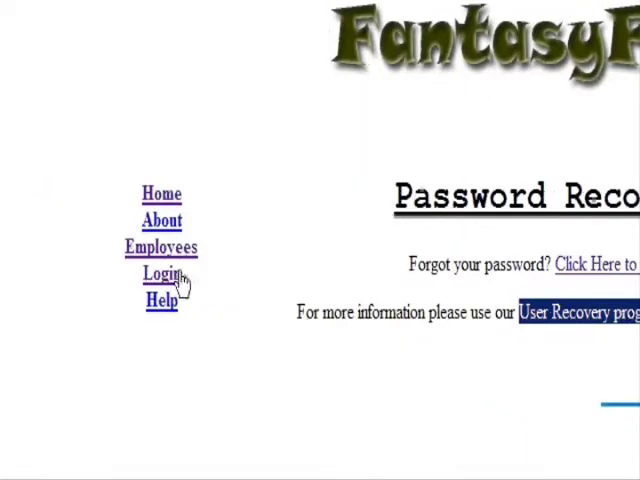
pyautogui.doubleClick(425, 278)
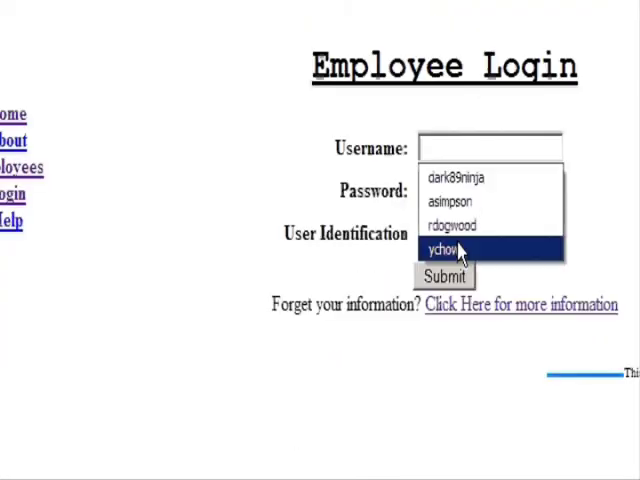
pyautogui.click(460, 250)
pyautogui.moveTo(472, 191); pyautogui.dragTo(220, 190)
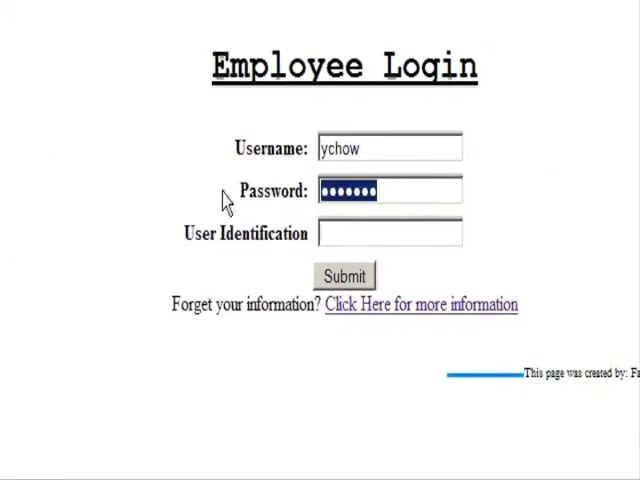
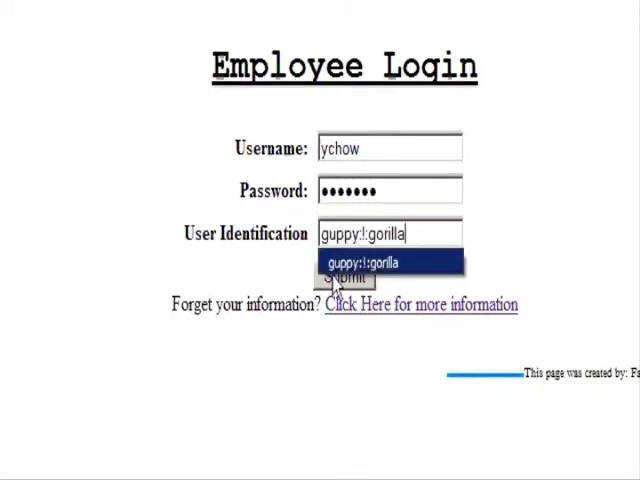
pyautogui.click(345, 278)
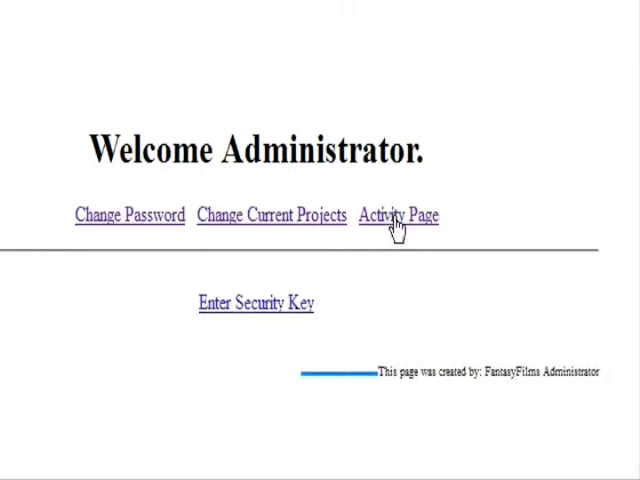
pyautogui.click(396, 226)
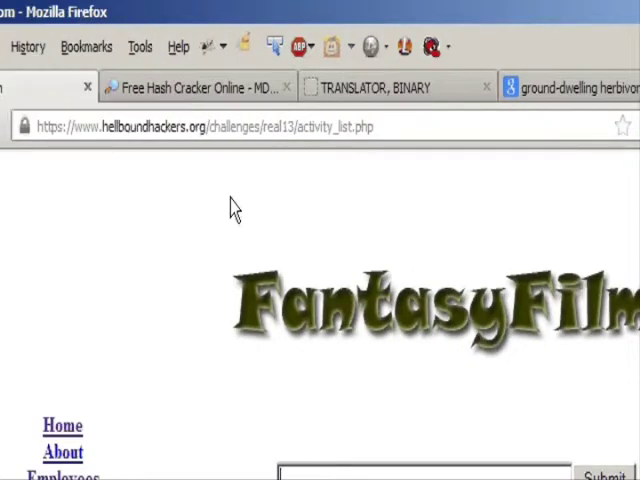
# Open the site in a new tab and browse to its hidden .logs directory listing auth.log
pyautogui.middleClick(162, 425)
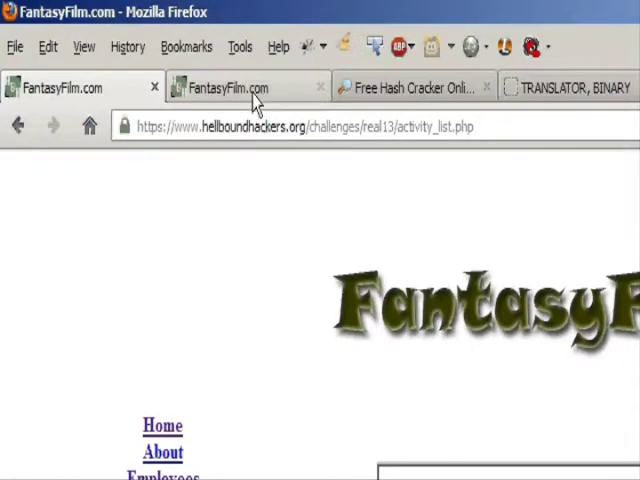
pyautogui.click(250, 90)
pyautogui.doubleClick(399, 128)
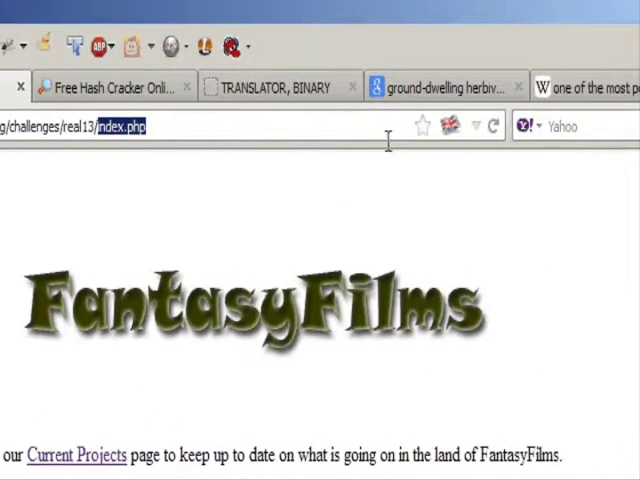
pyautogui.write('.l')
pyautogui.press('BackSpace')
pyautogui.press('BackSpace')
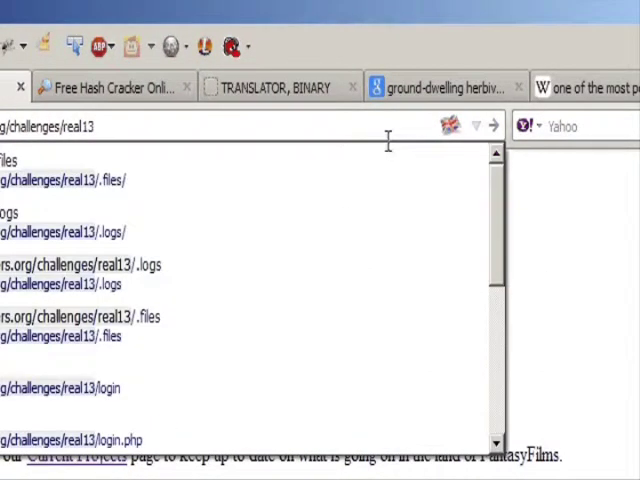
pyautogui.write('/.logs')
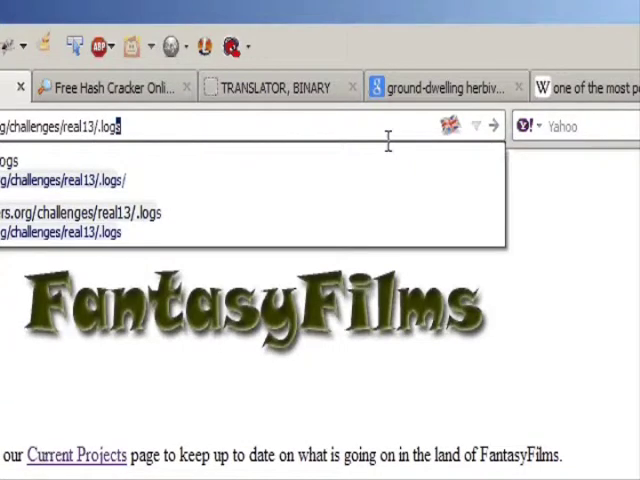
pyautogui.press('Return')
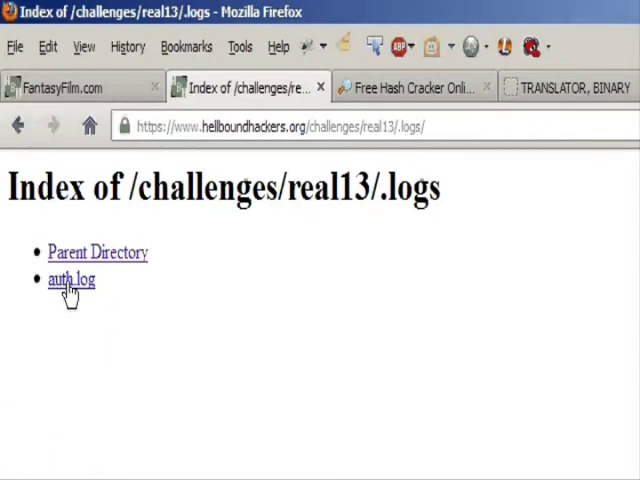
pyautogui.rightClick(70, 286)
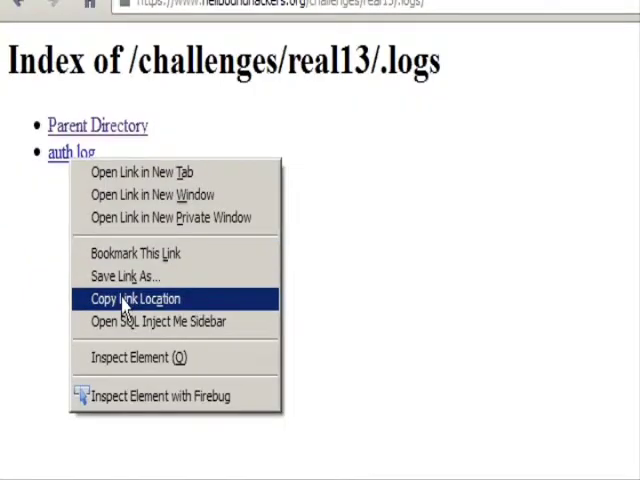
# Copy the auth.log link and submit .logs/auth.log in the activity field
pyautogui.click(125, 298)
pyautogui.click(75, 100)
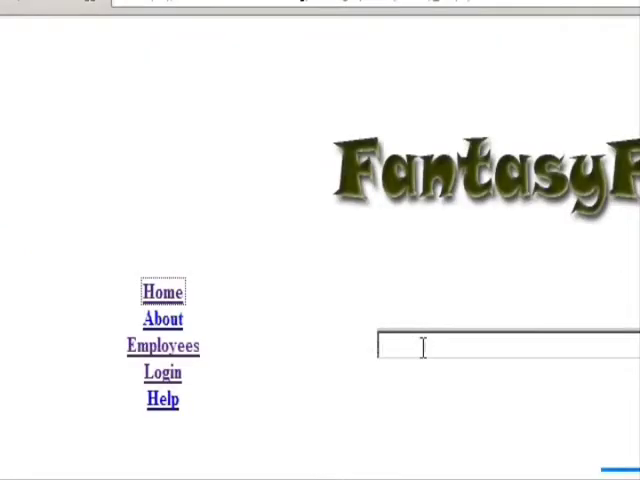
pyautogui.rightClick(430, 470)
pyautogui.click(460, 340)
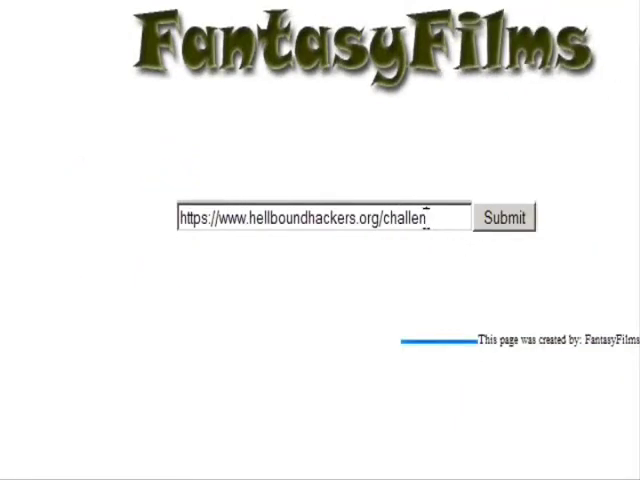
pyautogui.moveTo(428, 218); pyautogui.dragTo(150, 218)
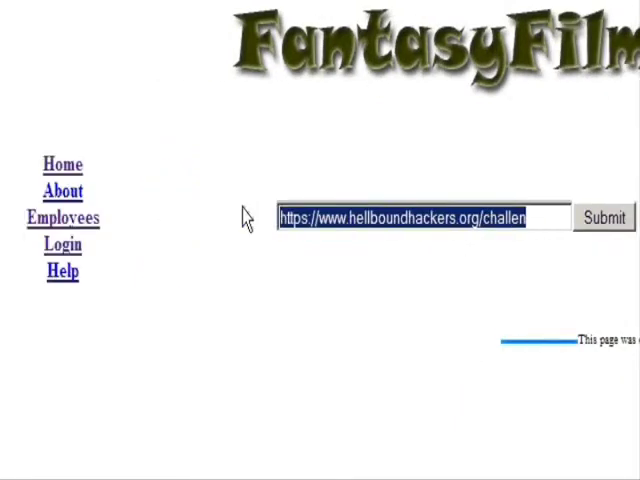
pyautogui.write('logs')
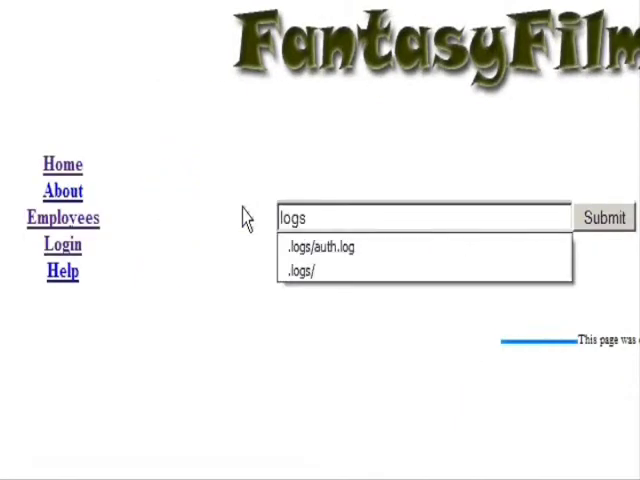
pyautogui.click(327, 247)
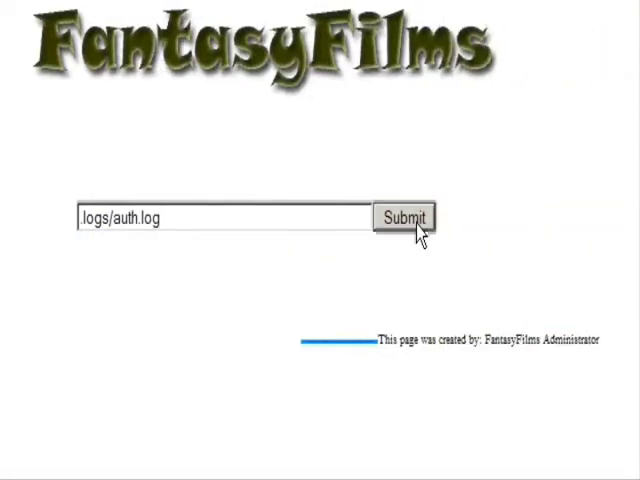
pyautogui.click(405, 218)
pyautogui.click(20, 126)
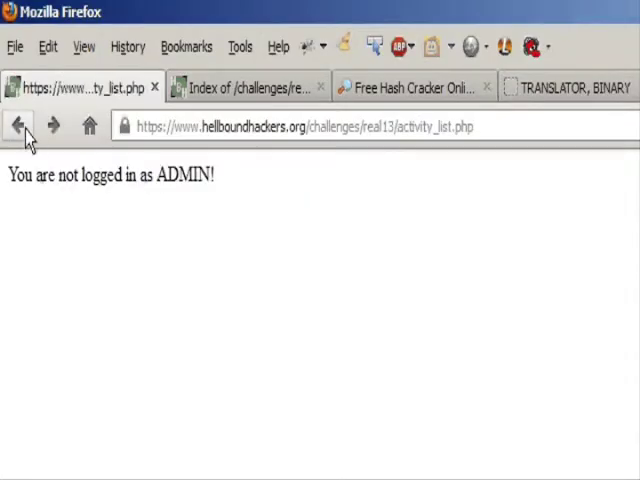
pyautogui.click(20, 126)
pyautogui.click(20, 126)
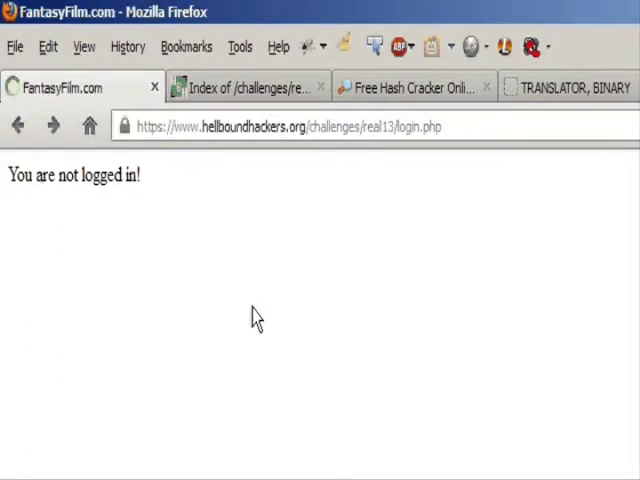
pyautogui.click(432, 278)
pyautogui.click(450, 247)
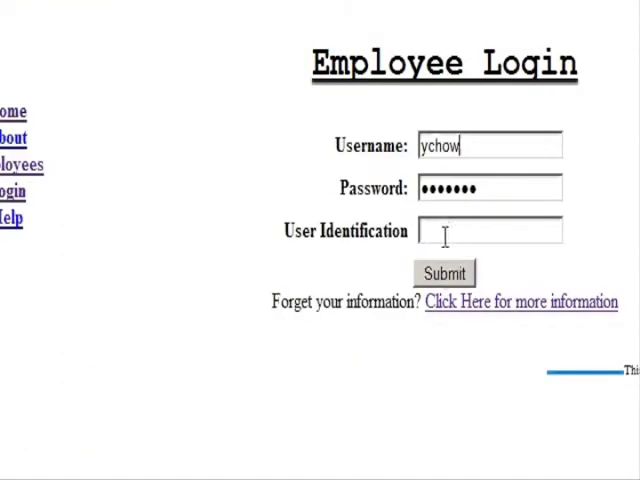
pyautogui.click(445, 230)
pyautogui.click(460, 260)
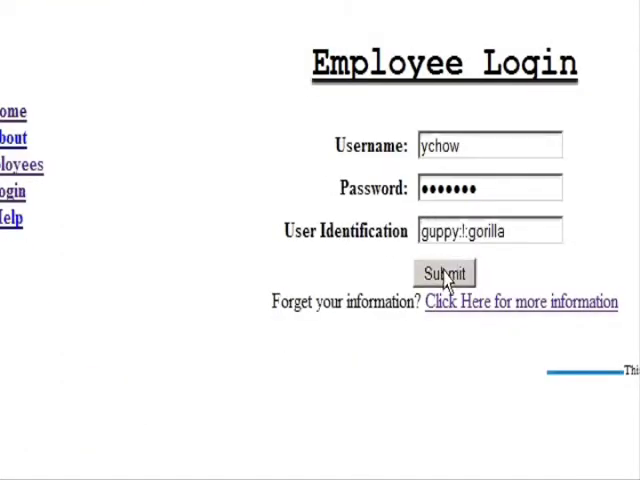
pyautogui.click(445, 274)
# Submit 'You suck and have no jobs!' as the current projects text
pyautogui.click(455, 215)
pyautogui.click(397, 214)
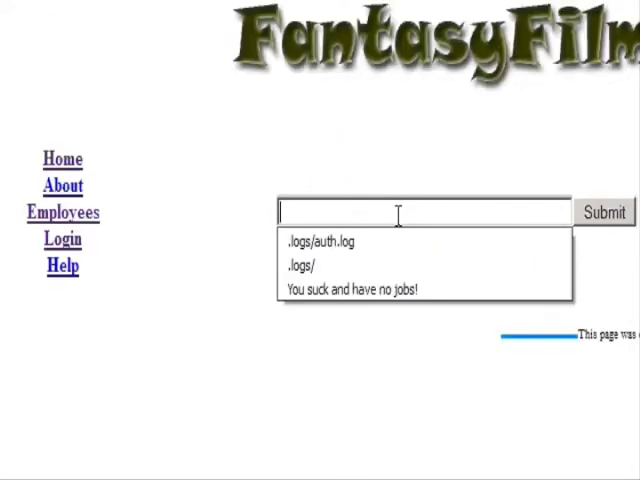
pyautogui.click(390, 290)
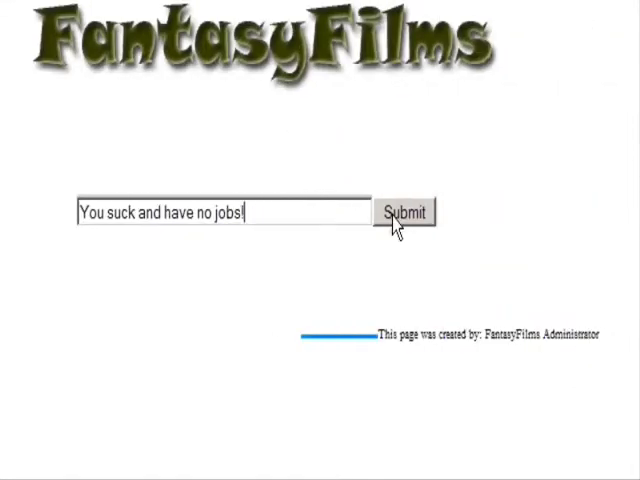
pyautogui.click(504, 212)
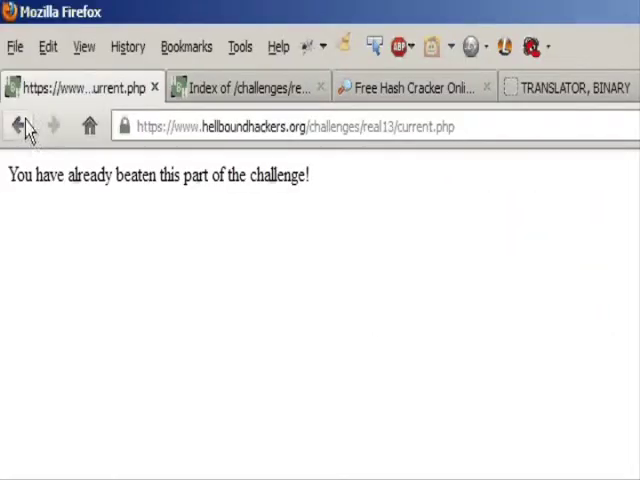
pyautogui.click(19, 126)
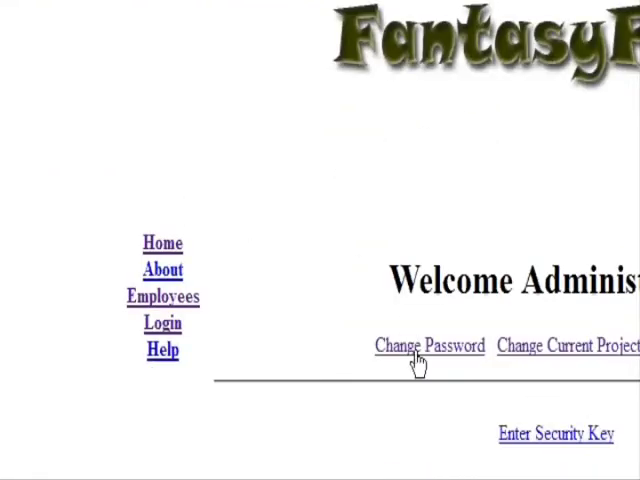
# Fill in the Change Password form and confirm the change for the chosen employee
pyautogui.click(419, 358)
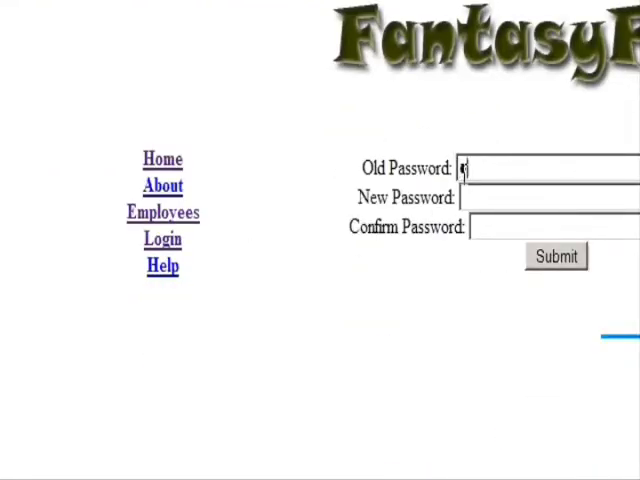
pyautogui.write('•')
pyautogui.press('Tab')
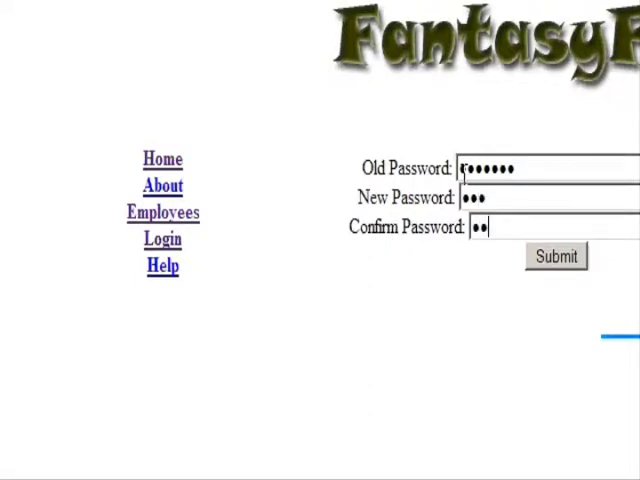
pyautogui.click(557, 256)
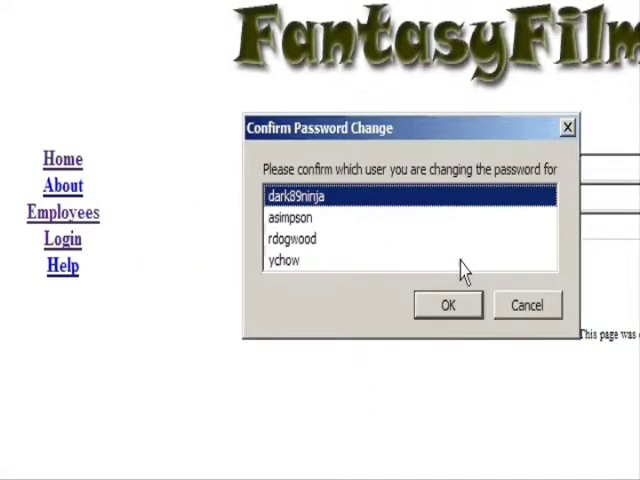
pyautogui.click(300, 239)
pyautogui.click(447, 305)
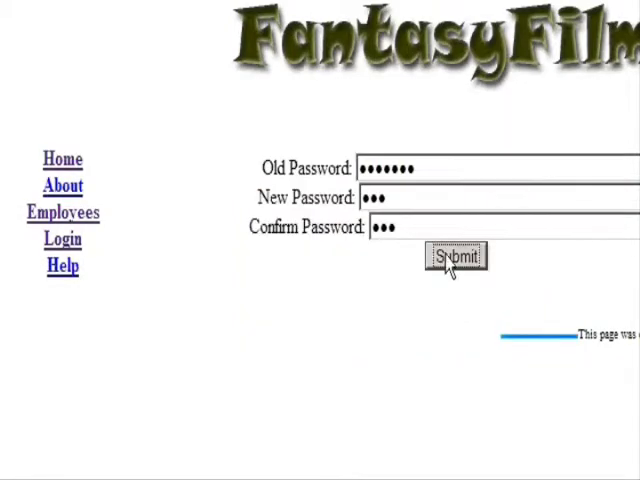
pyautogui.click(455, 257)
pyautogui.click(17, 126)
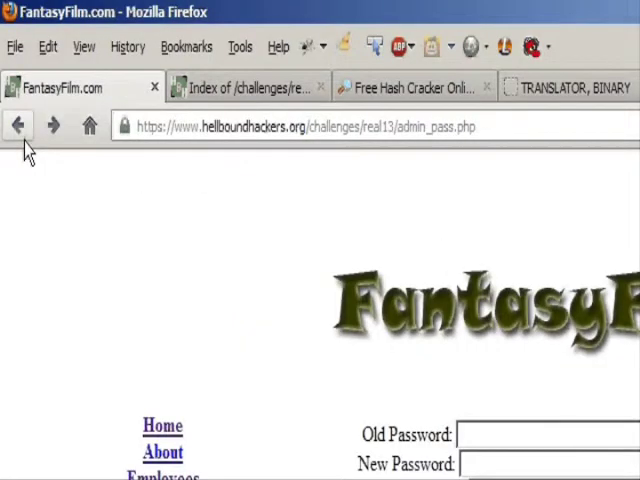
pyautogui.click(17, 126)
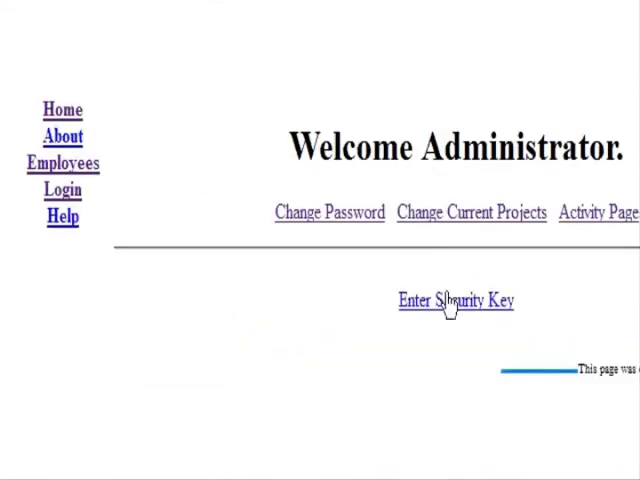
# Return to the Welcome Administrator page and view its page source
pyautogui.click(300, 462)
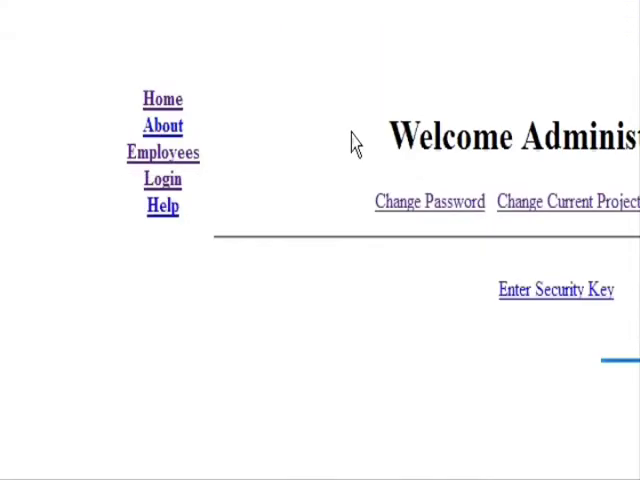
pyautogui.rightClick(353, 140)
pyautogui.click(395, 258)
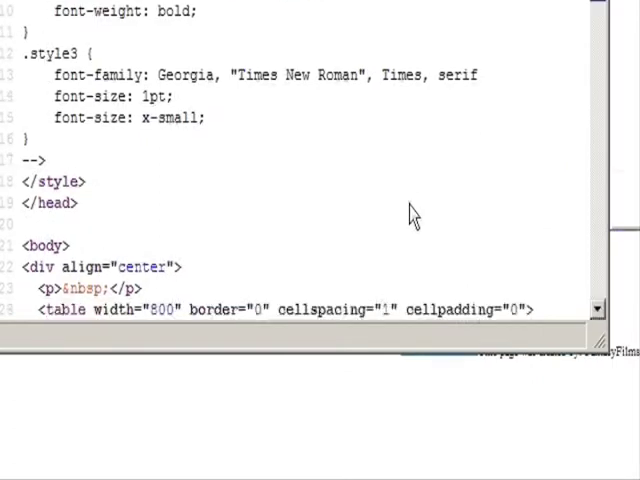
pyautogui.scroll(-5, 412, 215)
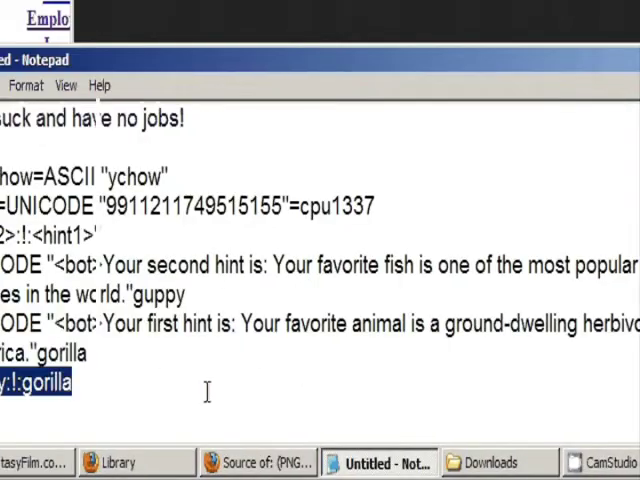
# Add hash 7c226fea243a8a7c250722d4bd100e26 on a new Notepad line and select it
pyautogui.click(207, 392)
pyautogui.press('Return')
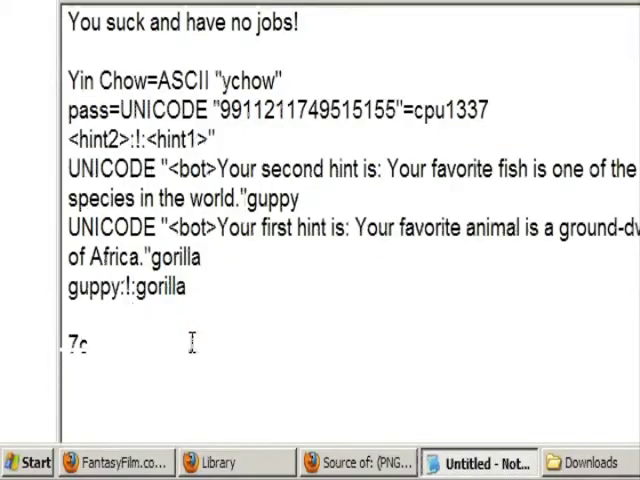
pyautogui.write('22')
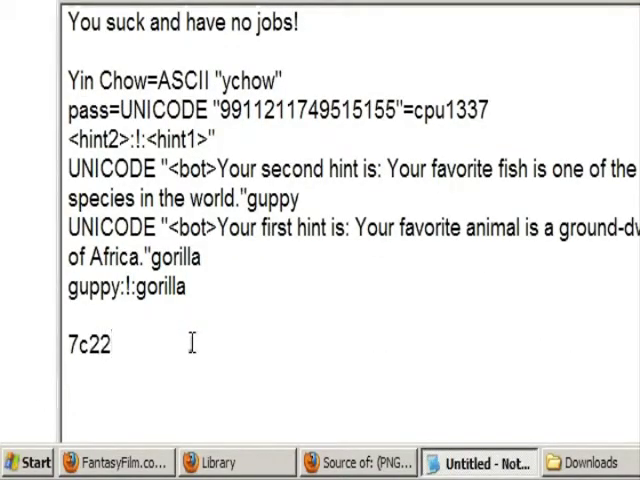
pyautogui.write('6fea243a8')
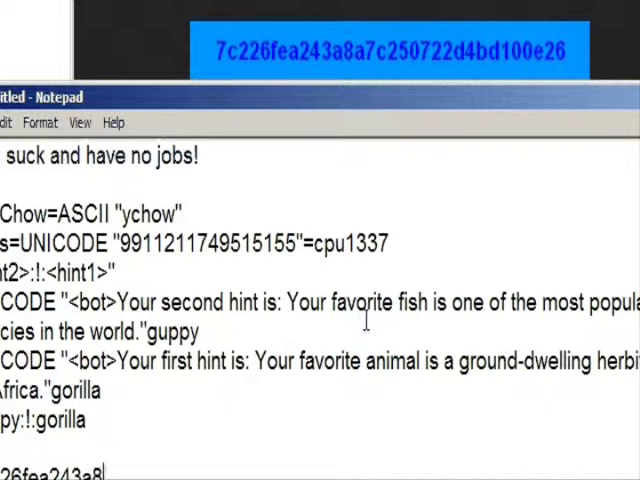
pyautogui.write('7c250722')
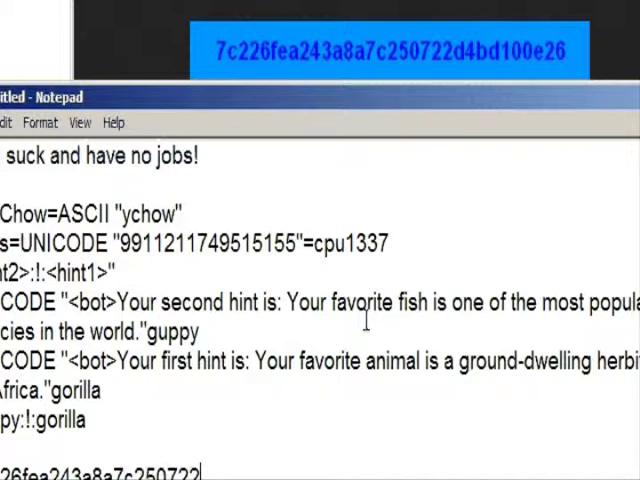
pyautogui.write('d4bd100')
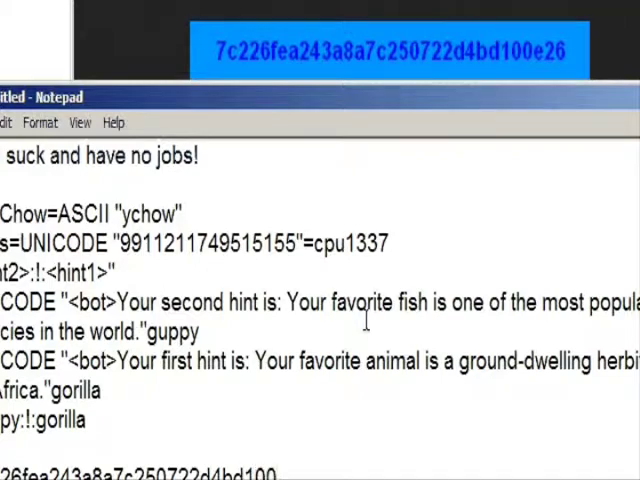
pyautogui.write('6')
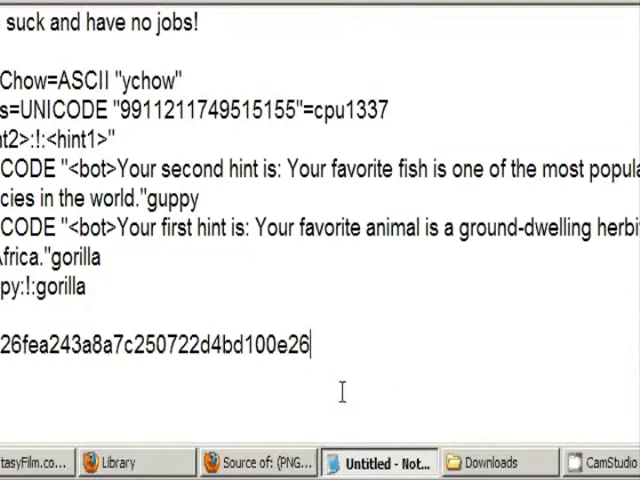
pyautogui.moveTo(310, 472); pyautogui.dragTo(0, 472)
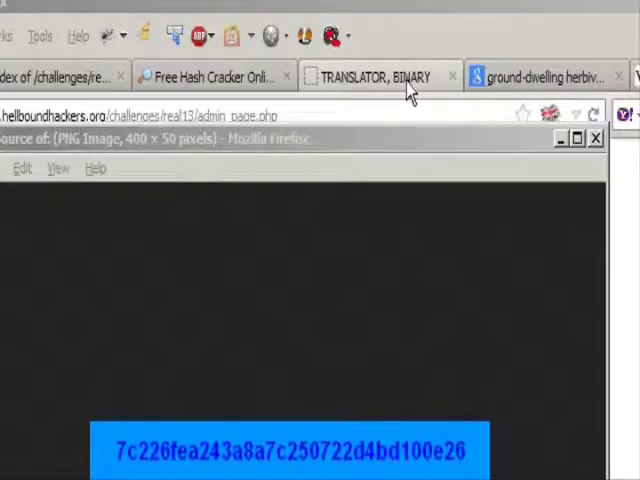
pyautogui.click(243, 92)
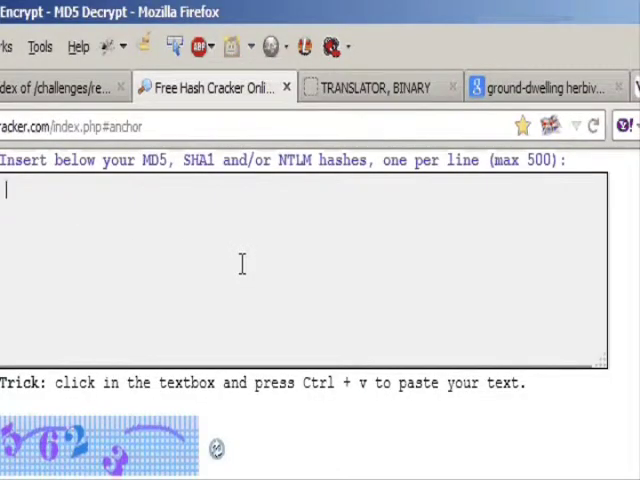
pyautogui.hotkey('ctrl', 'v')
pyautogui.click(221, 369)
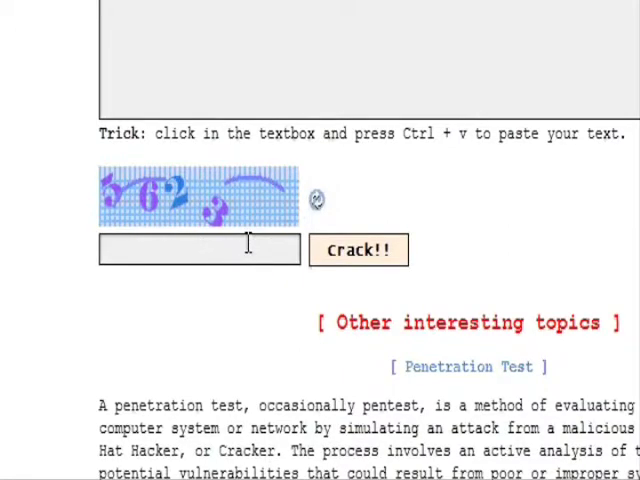
pyautogui.write('56')
pyautogui.write('23')
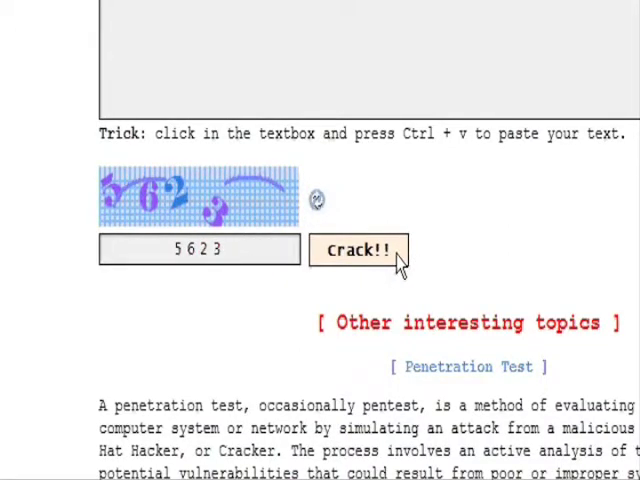
pyautogui.click(399, 262)
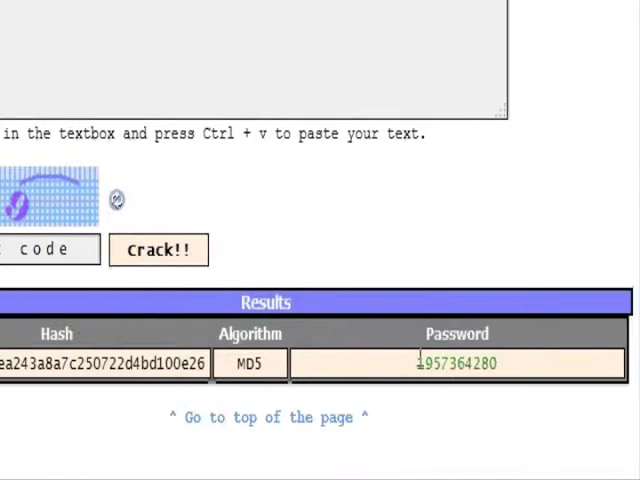
pyautogui.moveTo(612, 363); pyautogui.dragTo(638, 363)
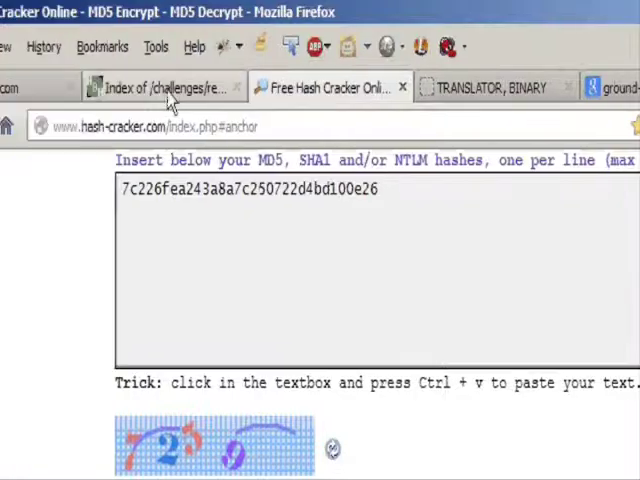
pyautogui.click(160, 98)
pyautogui.click(50, 87)
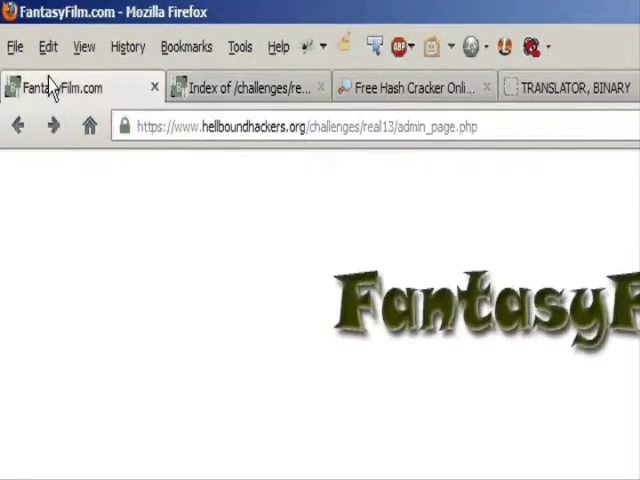
pyautogui.click(431, 310)
pyautogui.click(420, 78)
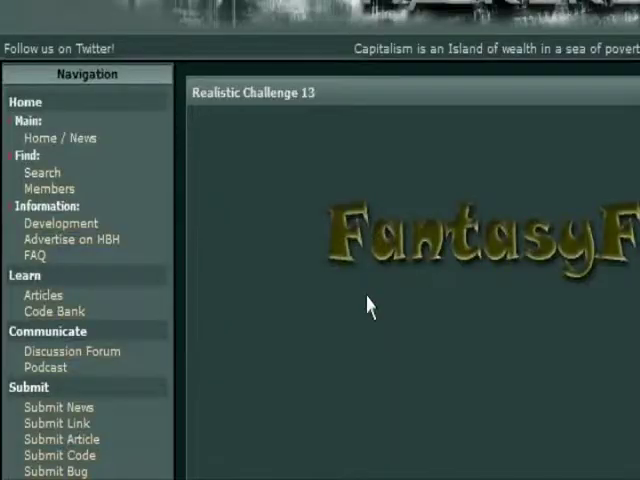
pyautogui.hscroll(5, 370, 300)
pyautogui.scroll(-3, 440, 290)
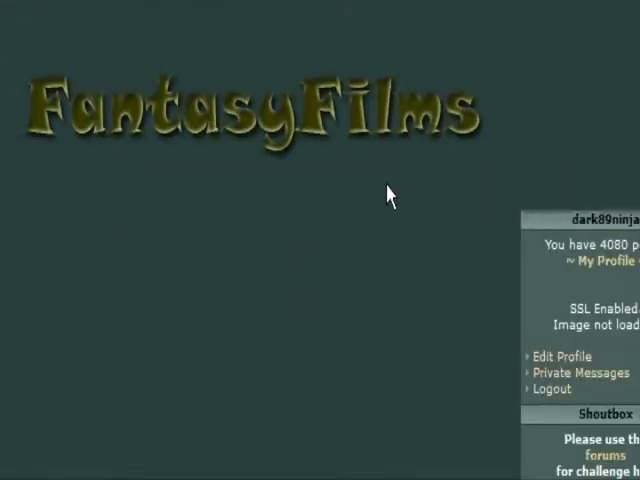